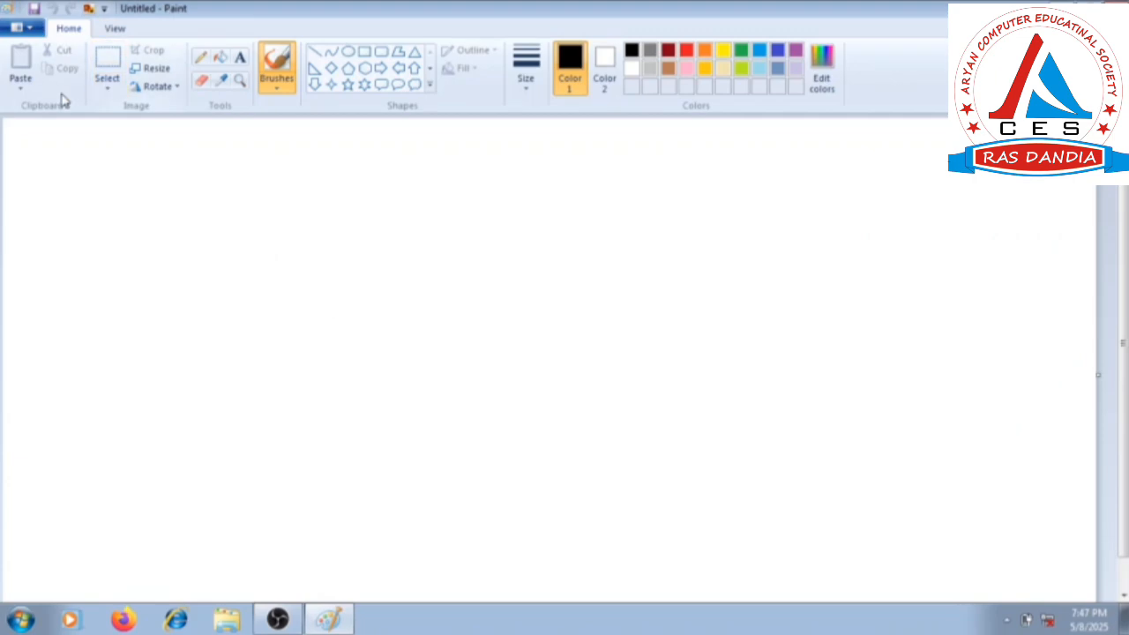
# Insert the picture 04-001 from the Sample Pictures folder and move it right, away from the canvas's left edge.
pyautogui.click(21, 90)
pyautogui.click(54, 125)
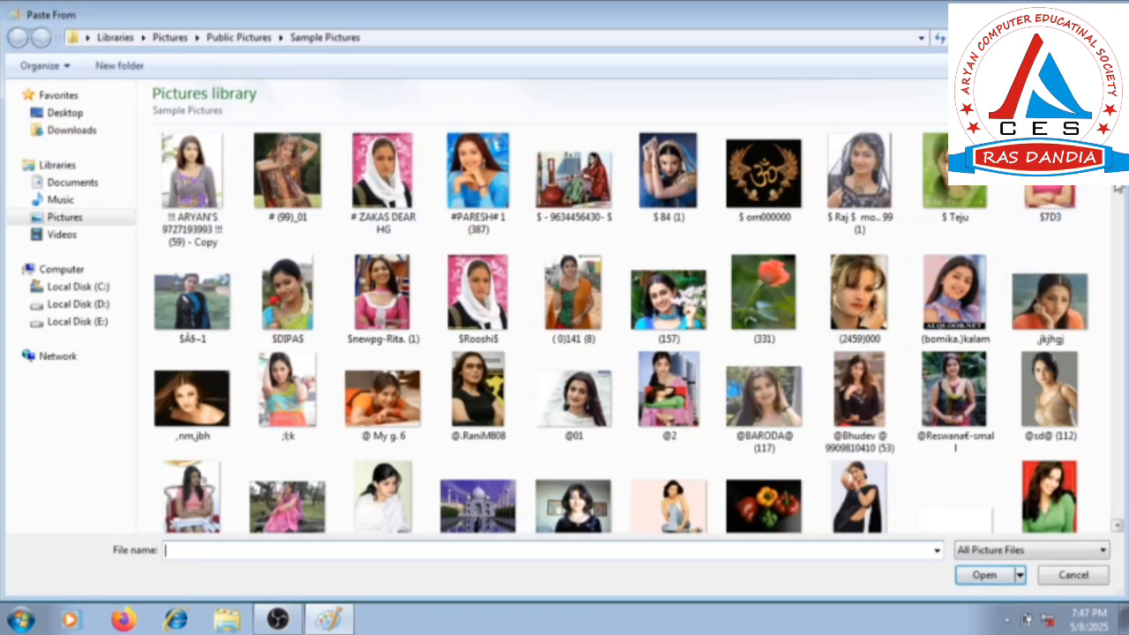
pyautogui.moveTo(1118, 191); pyautogui.dragTo(1118, 265)
pyautogui.click(688, 399)
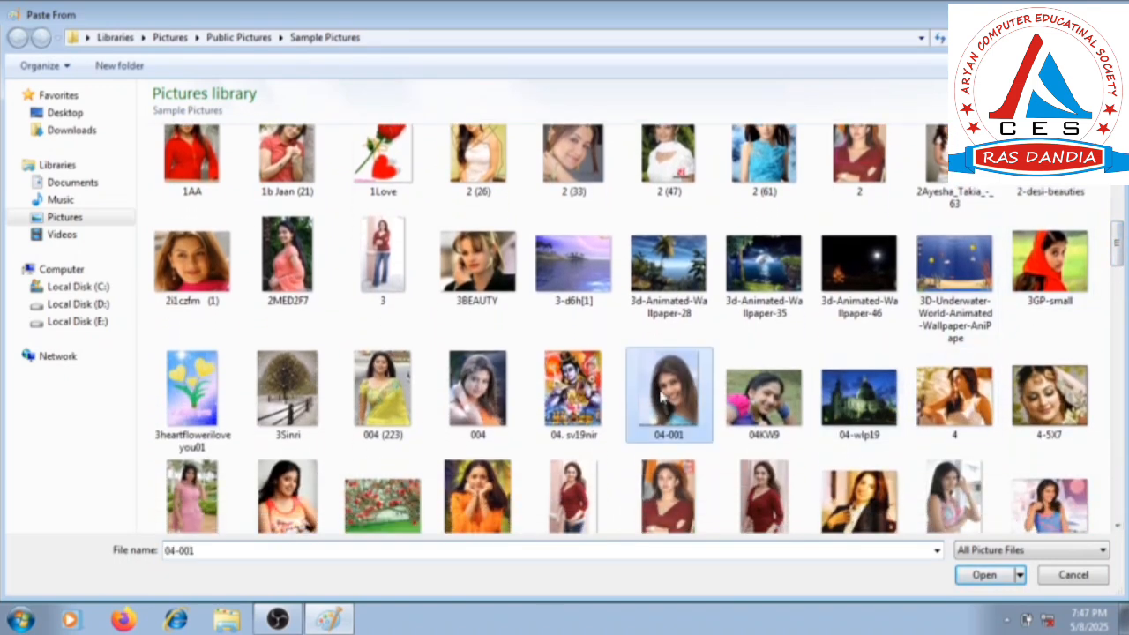
pyautogui.click(985, 576)
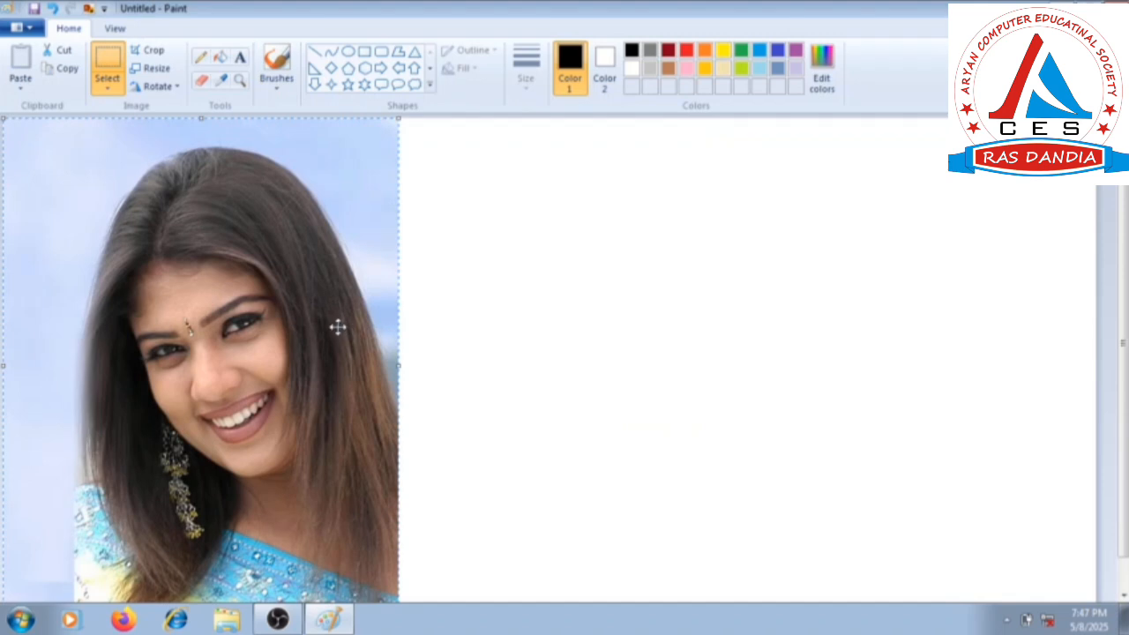
pyautogui.moveTo(341, 276); pyautogui.dragTo(473, 256)
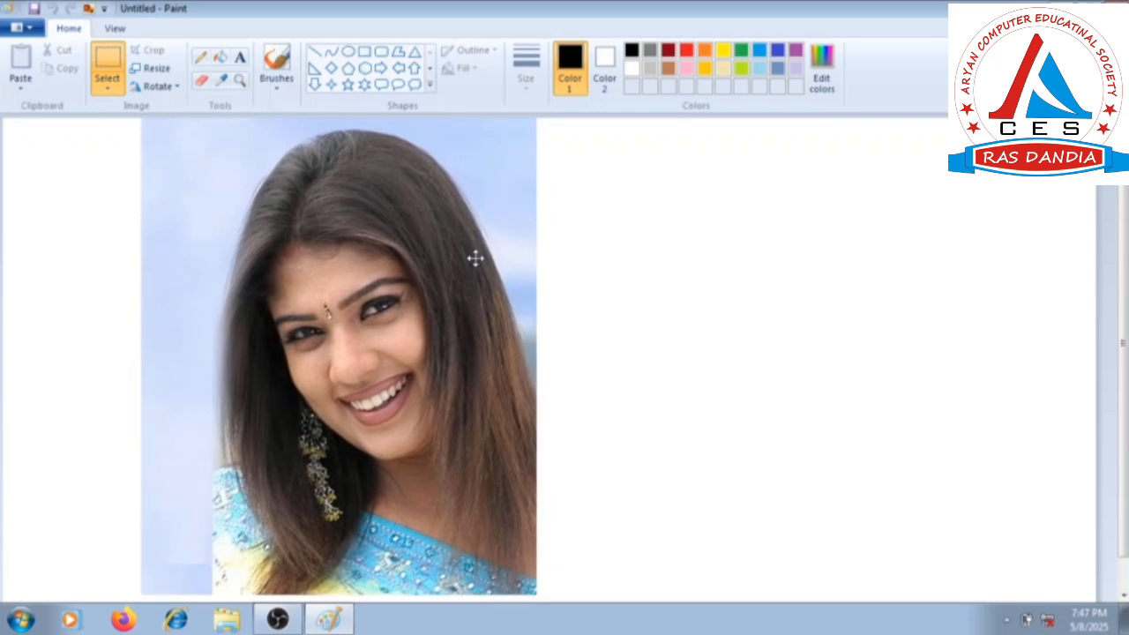
# Trace a free-form selection around the woman's hair and shoulders and nudge the selected cutout slightly.
pyautogui.click(109, 89)
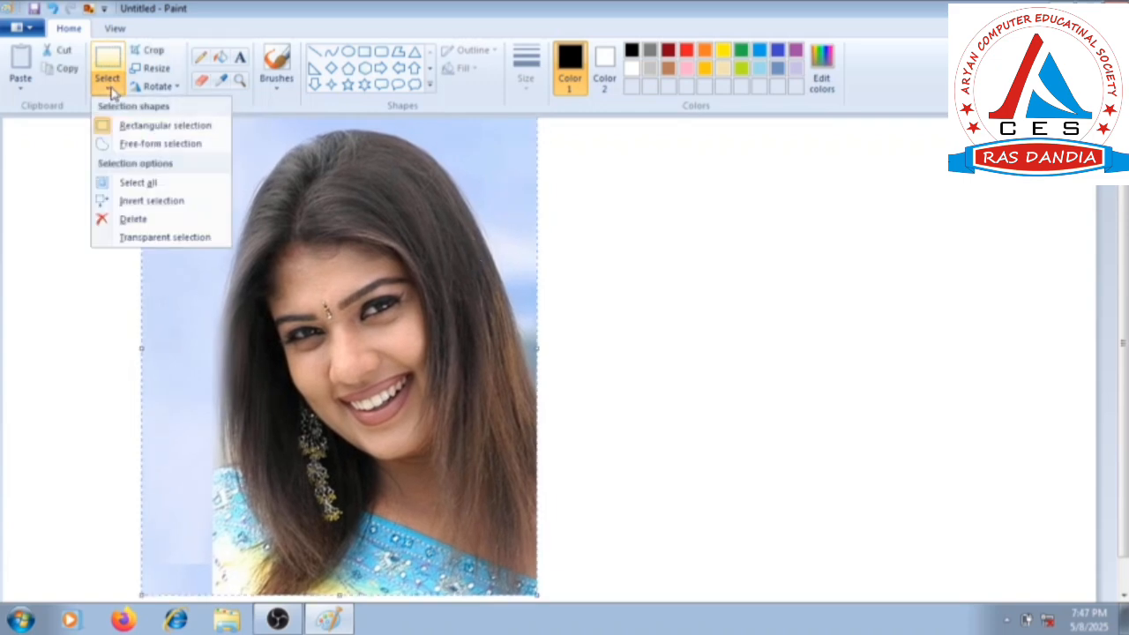
pyautogui.click(130, 144)
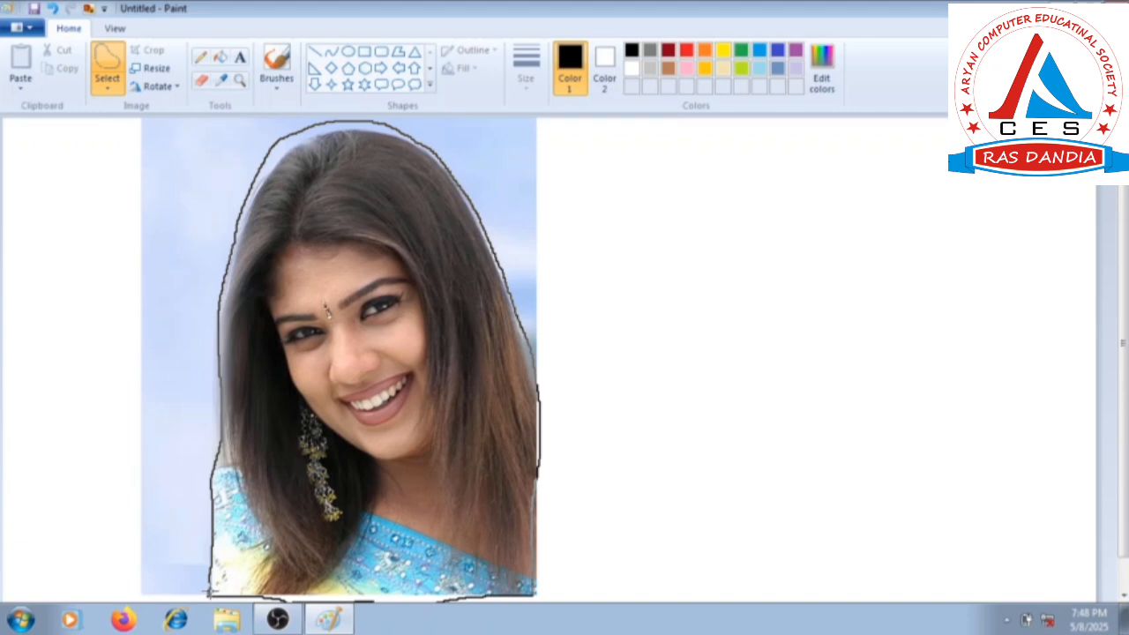
pyautogui.moveTo(209, 591); pyautogui.dragTo(210, 592)
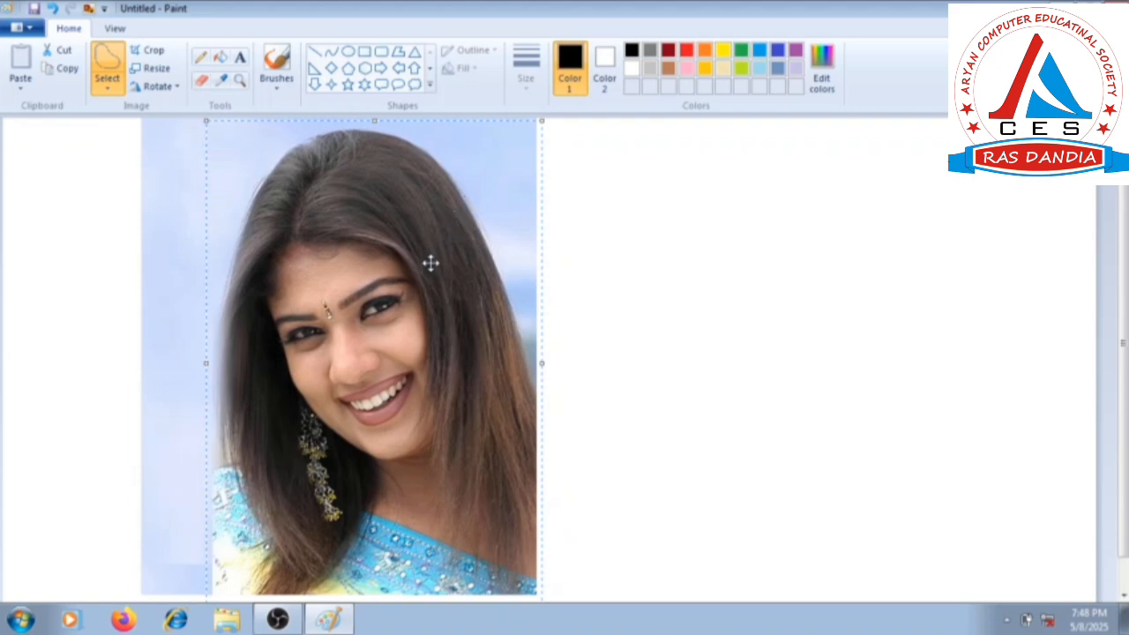
pyautogui.moveTo(375, 289)
pyautogui.mouseDown()
pyautogui.moveTo(381, 304)
pyautogui.moveTo(369, 311)
pyautogui.moveTo(366, 298)
pyautogui.mouseUp()
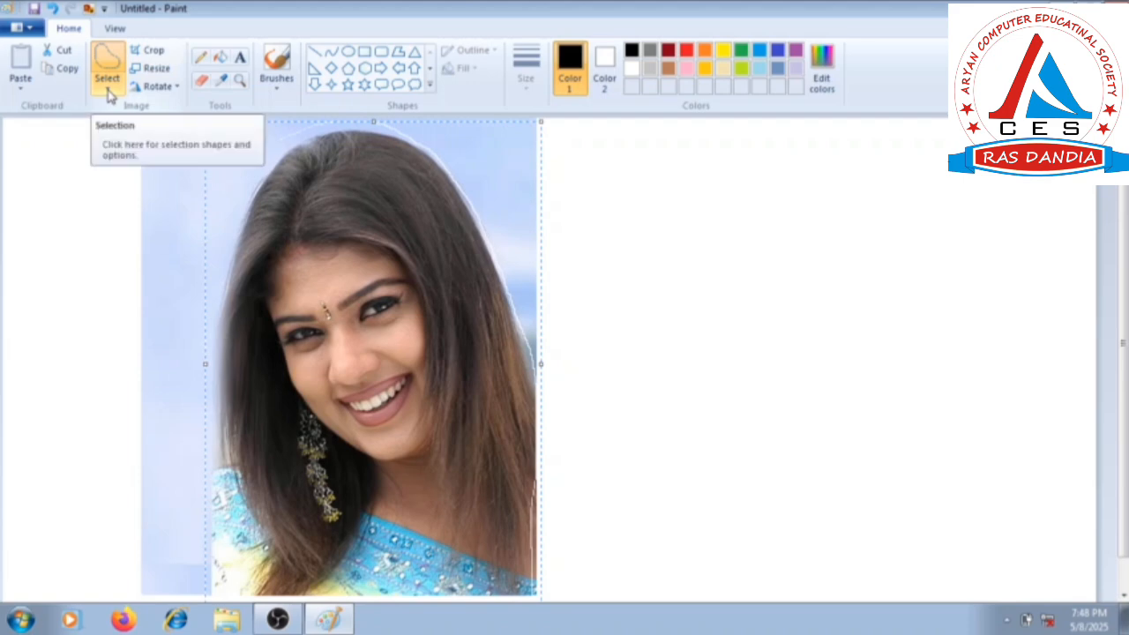
# Invert the selection, shift it slightly down and delete the background around the woman.
pyautogui.click(109, 94)
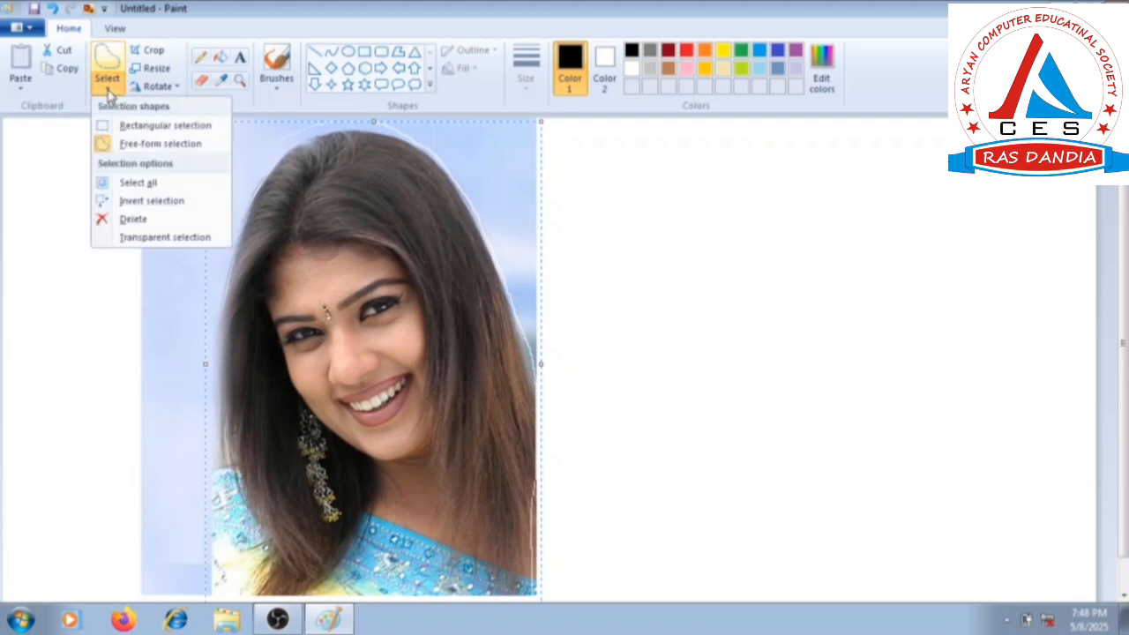
pyautogui.click(138, 204)
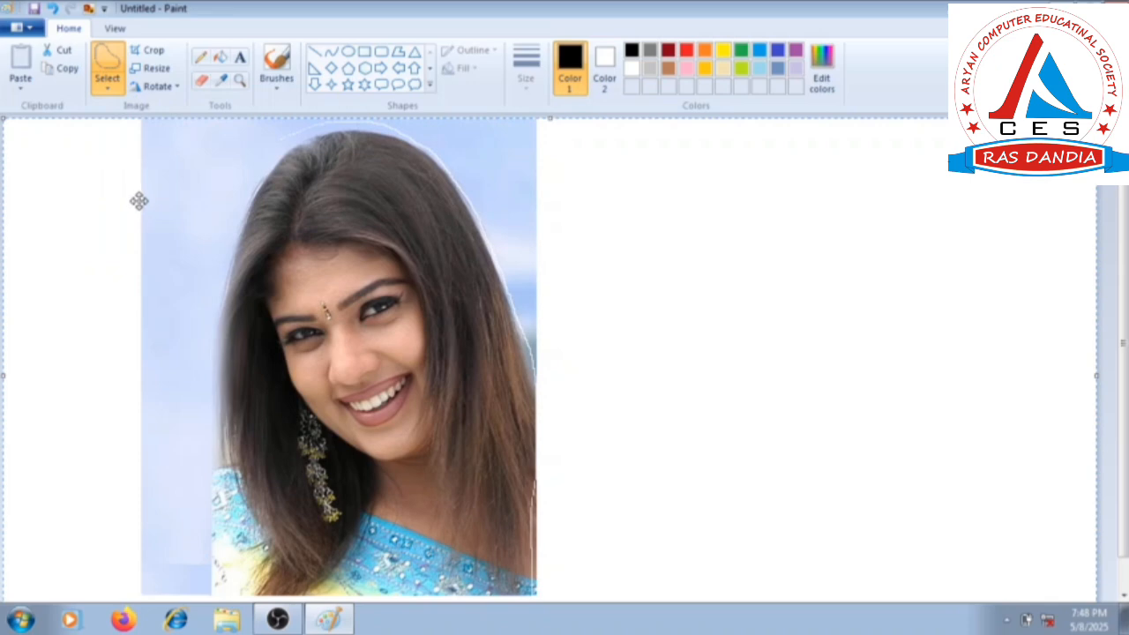
pyautogui.moveTo(171, 217); pyautogui.dragTo(168, 241)
pyautogui.click(105, 82)
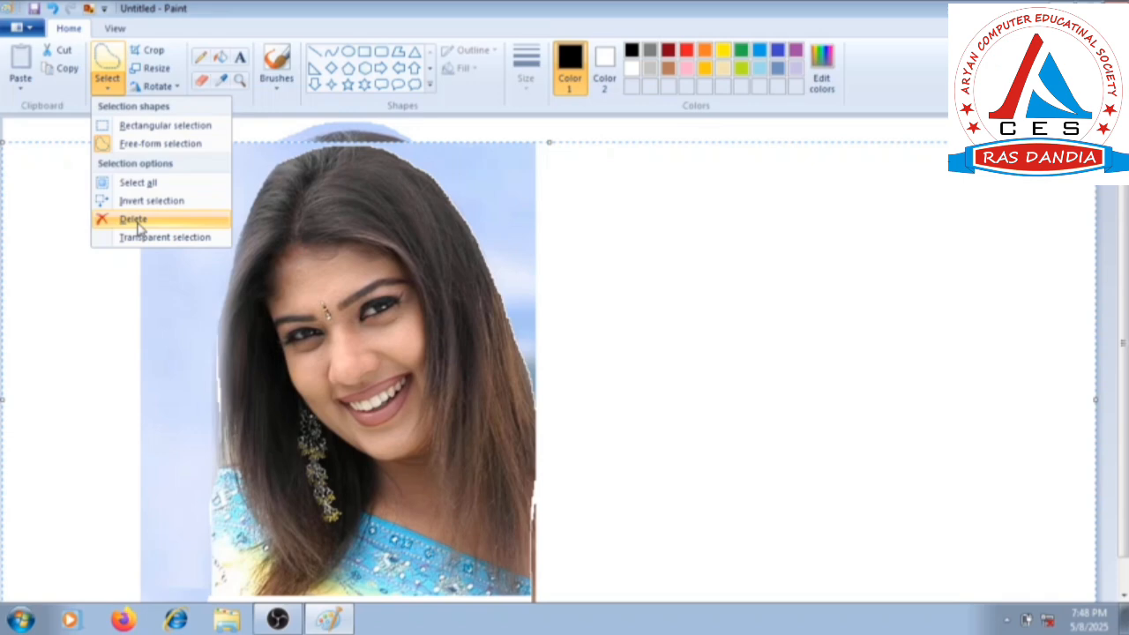
pyautogui.click(134, 220)
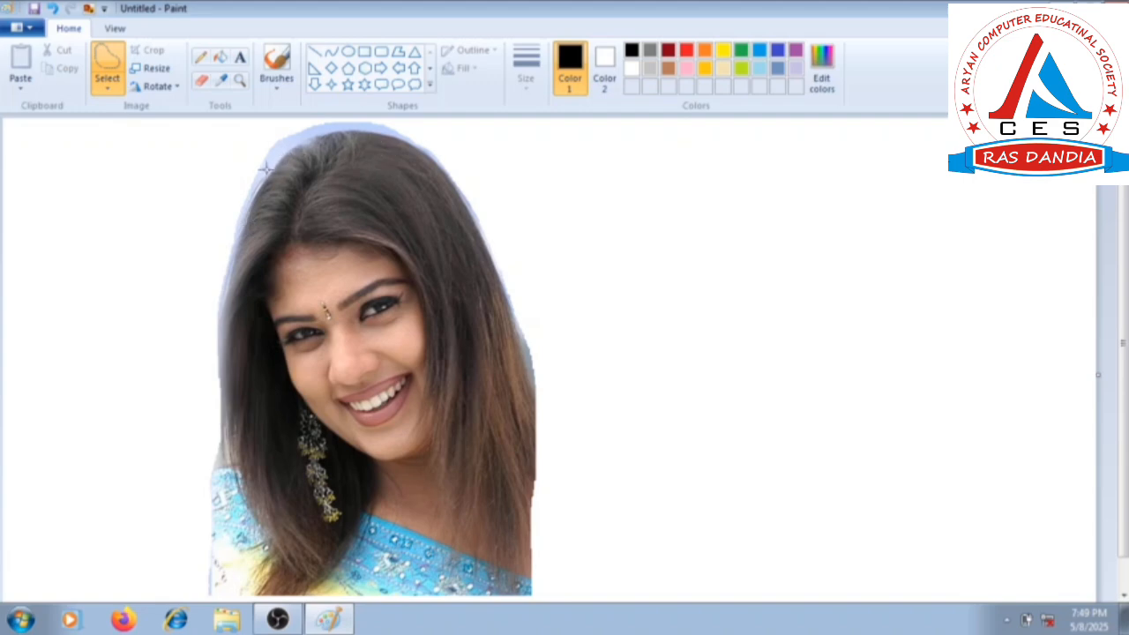
# Magnify the top of the head and erase the blue fringe along the upper left side of the hair.
pyautogui.click(239, 81)
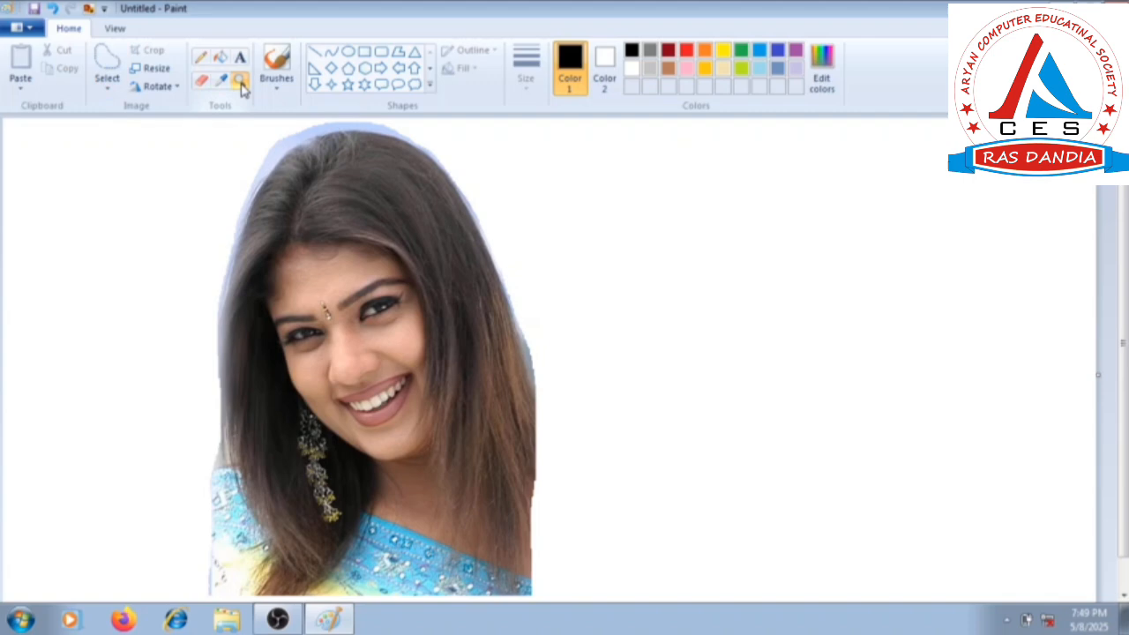
pyautogui.click(304, 132)
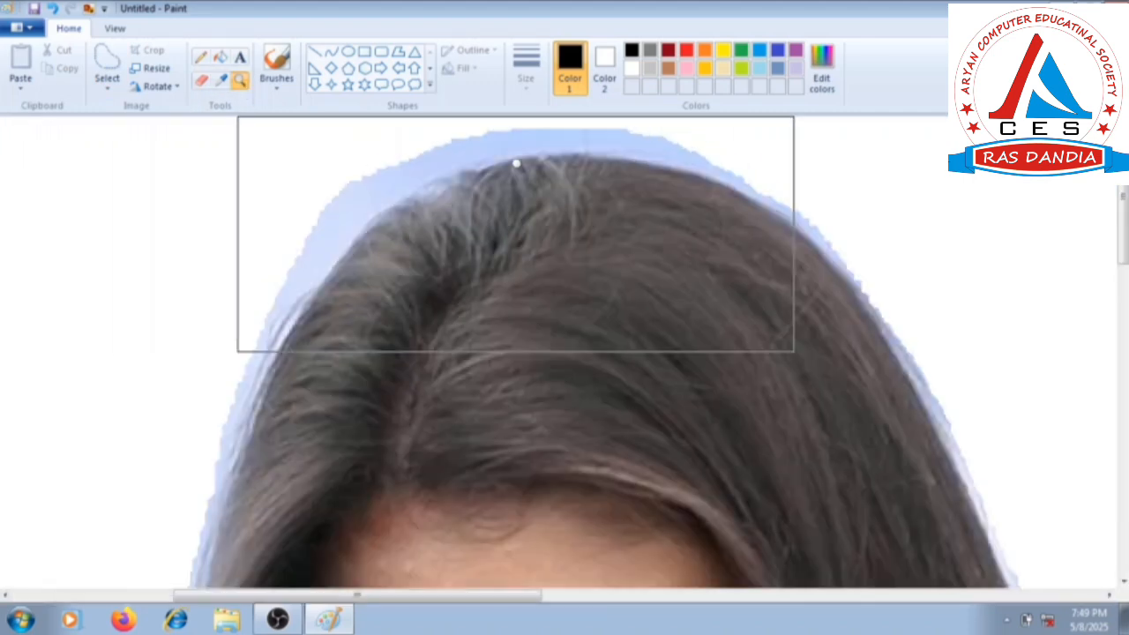
pyautogui.click(201, 80)
pyautogui.moveTo(348, 182)
pyautogui.mouseDown()
pyautogui.moveTo(305, 244)
pyautogui.moveTo(229, 433)
pyautogui.mouseUp()
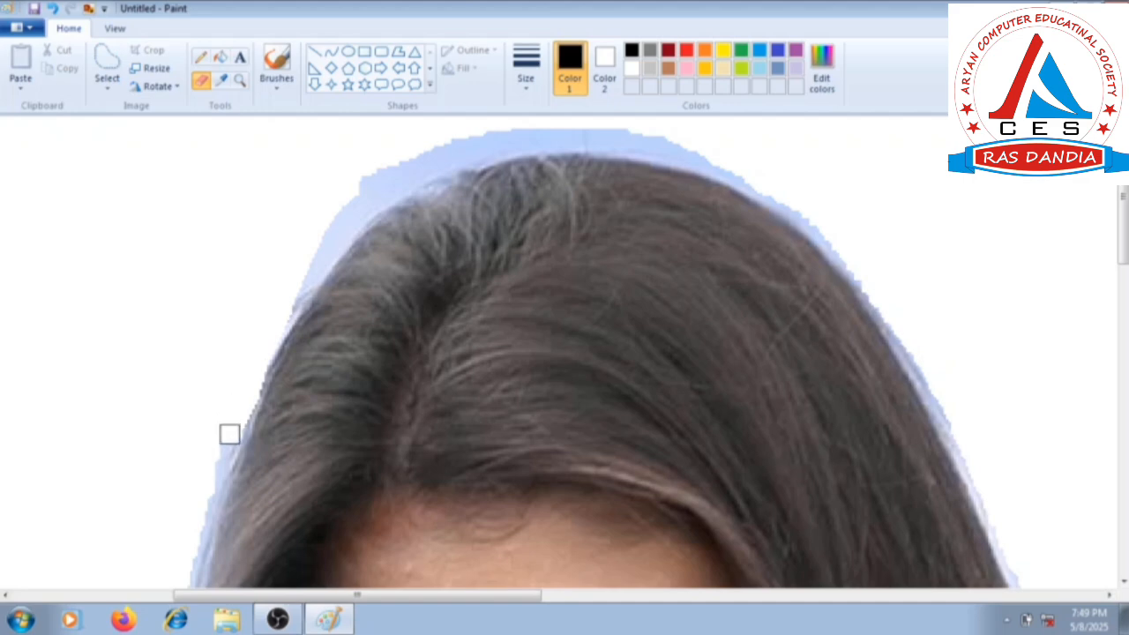
pyautogui.moveTo(463, 147)
pyautogui.mouseDown()
pyautogui.moveTo(362, 201)
pyautogui.moveTo(284, 288)
pyautogui.mouseUp()
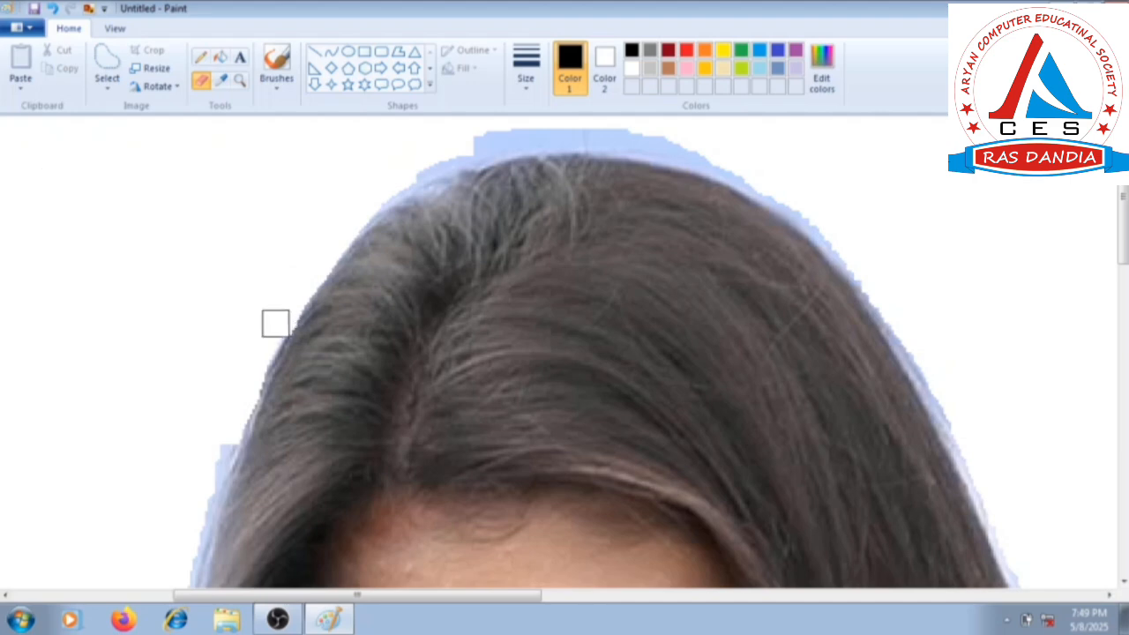
pyautogui.moveTo(227, 435); pyautogui.dragTo(219, 472)
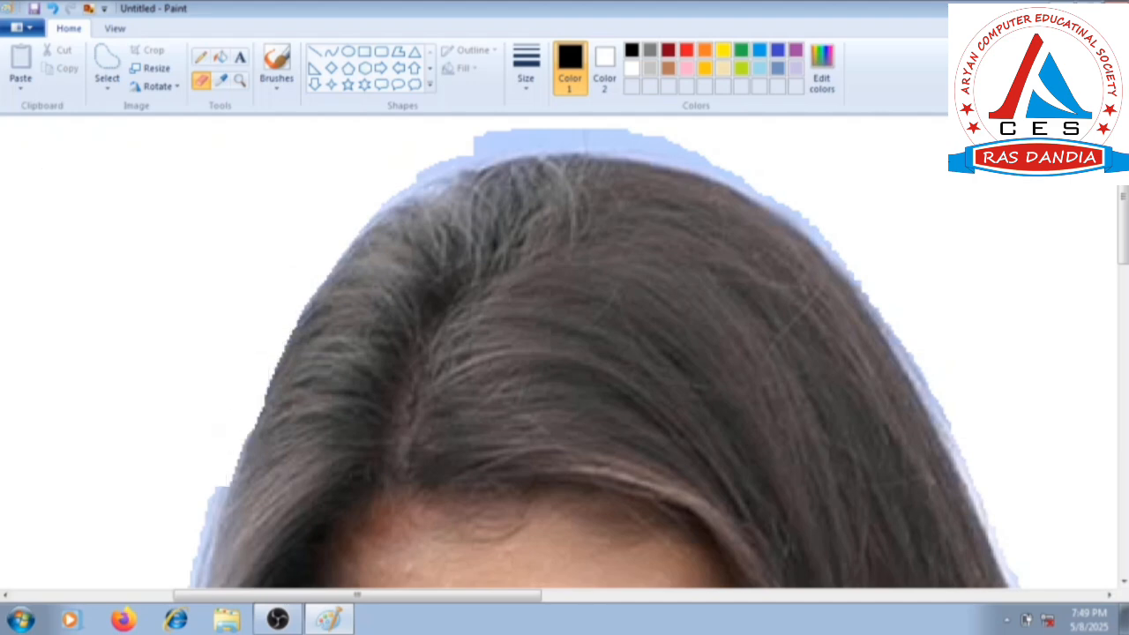
# Erase the remaining background fringe down the left side of the hair to the shoulder.
pyautogui.scroll(-3, 207, 491)
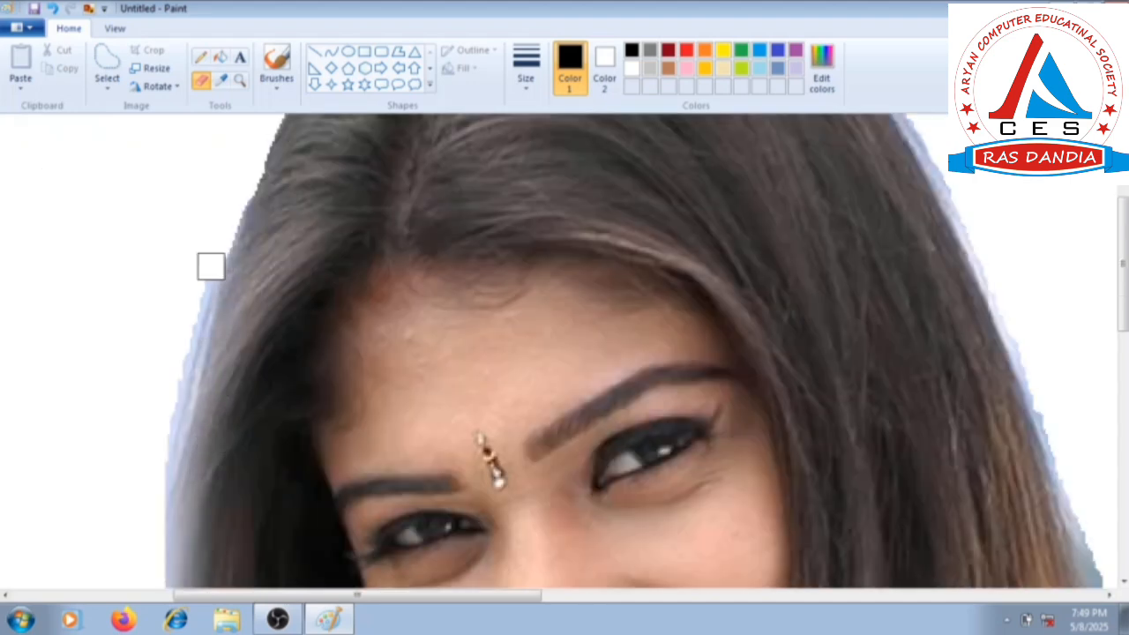
pyautogui.moveTo(211, 266); pyautogui.dragTo(172, 473)
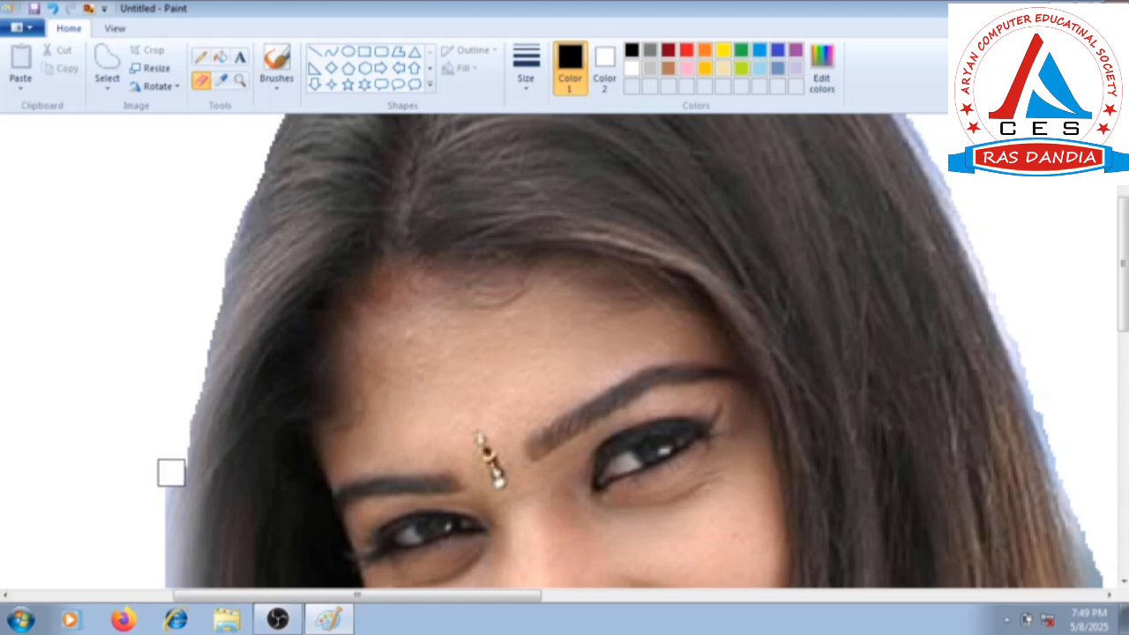
pyautogui.scroll(-3, 143, 421)
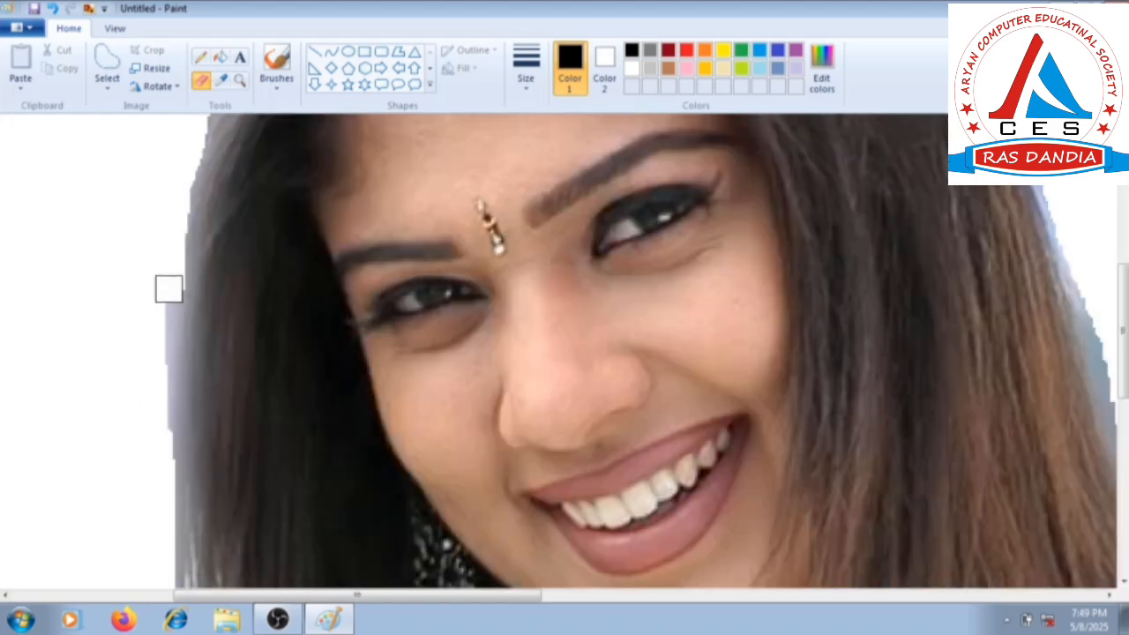
pyautogui.moveTo(168, 289); pyautogui.dragTo(181, 519)
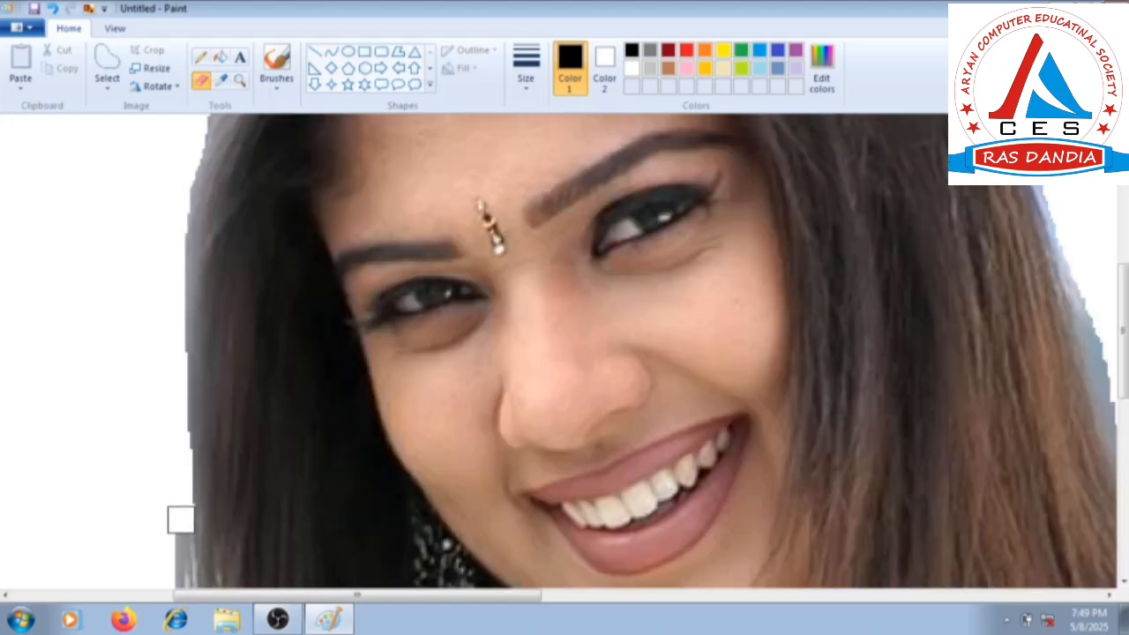
pyautogui.scroll(-4, 177, 494)
pyautogui.moveTo(171, 159)
pyautogui.mouseDown()
pyautogui.moveTo(178, 281)
pyautogui.moveTo(162, 341)
pyautogui.moveTo(181, 193)
pyautogui.moveTo(175, 332)
pyautogui.moveTo(136, 396)
pyautogui.moveTo(124, 483)
pyautogui.mouseUp()
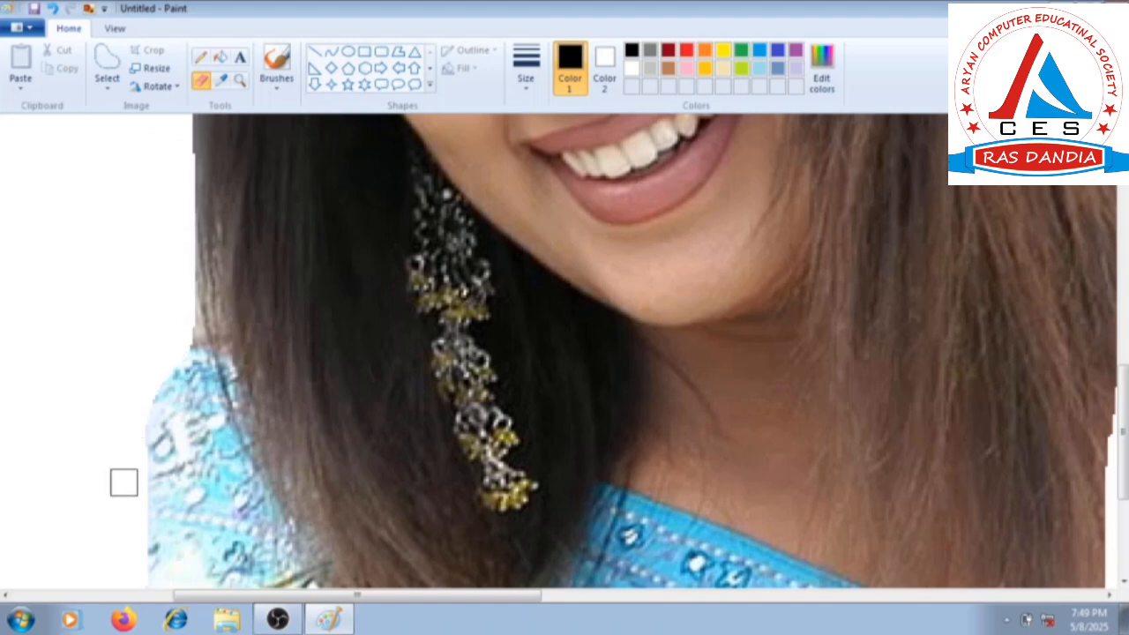
# Erase the blue fringe over the top of the head and down the upper right side of the hair.
pyautogui.scroll(10, 124, 483)
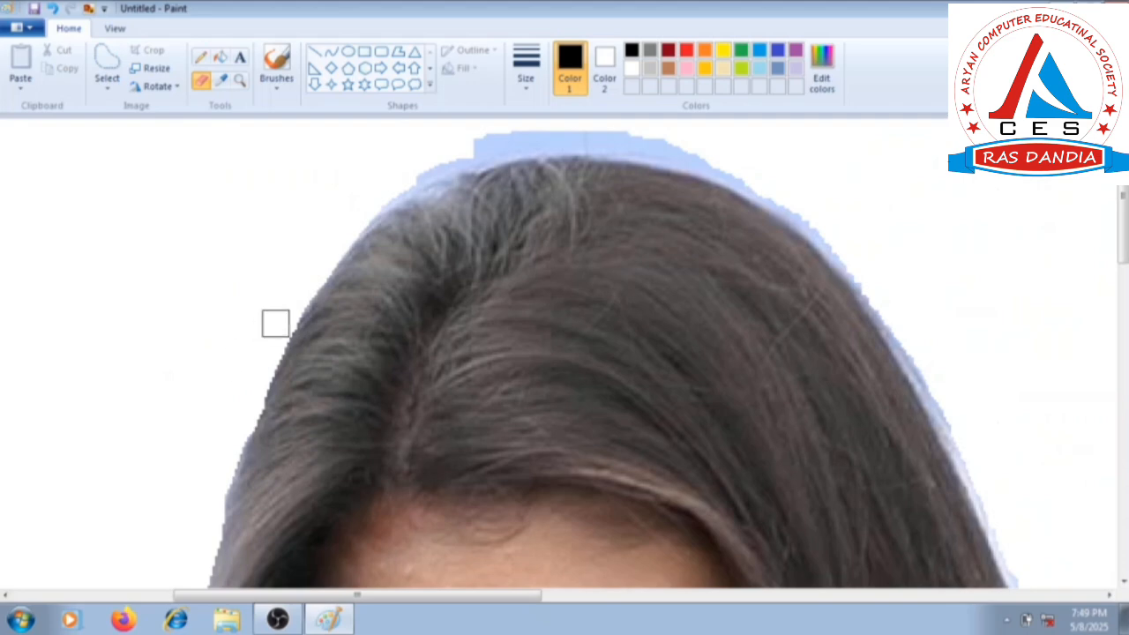
pyautogui.moveTo(345, 227)
pyautogui.mouseDown()
pyautogui.moveTo(445, 180)
pyautogui.moveTo(510, 175)
pyautogui.moveTo(590, 176)
pyautogui.moveTo(719, 202)
pyautogui.moveTo(877, 310)
pyautogui.moveTo(1000, 506)
pyautogui.mouseUp()
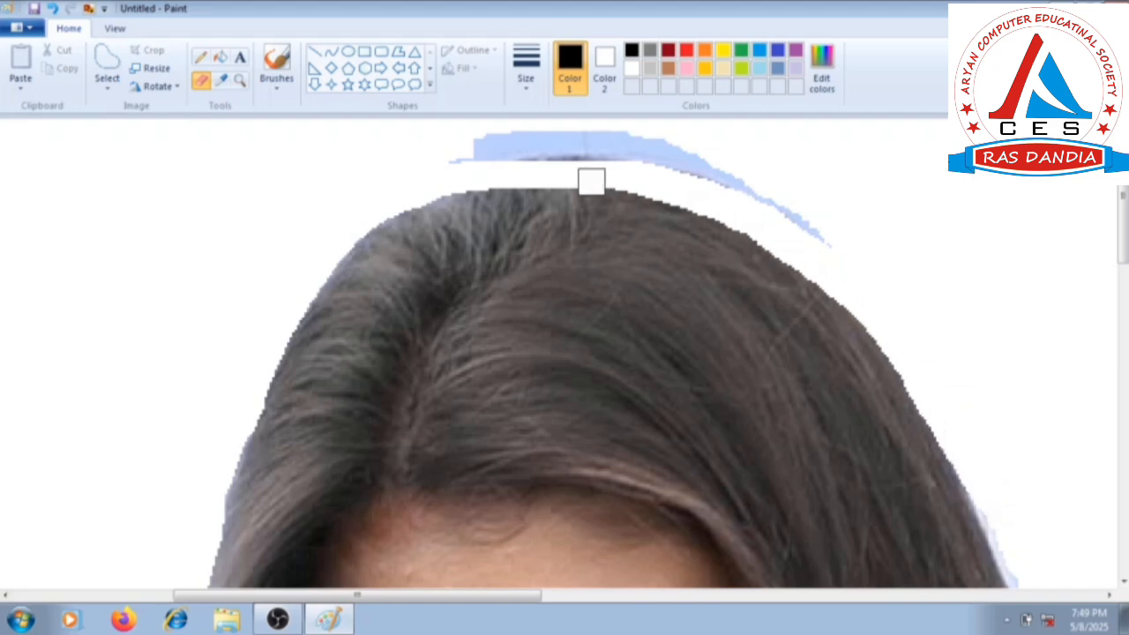
pyautogui.moveTo(446, 156)
pyautogui.mouseDown()
pyautogui.moveTo(751, 155)
pyautogui.moveTo(833, 214)
pyautogui.moveTo(685, 165)
pyautogui.moveTo(495, 129)
pyautogui.moveTo(651, 145)
pyautogui.moveTo(740, 175)
pyautogui.moveTo(833, 241)
pyautogui.mouseUp()
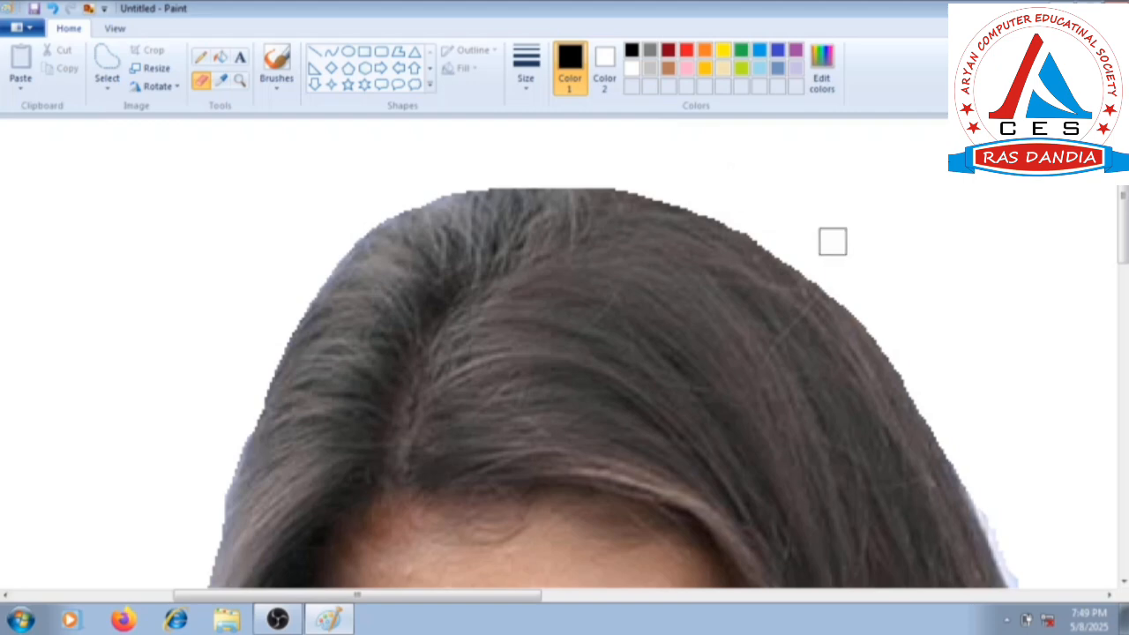
# Erase the remaining background fringe down the right side of the hair and return to the full picture view.
pyautogui.scroll(-3, 923, 327)
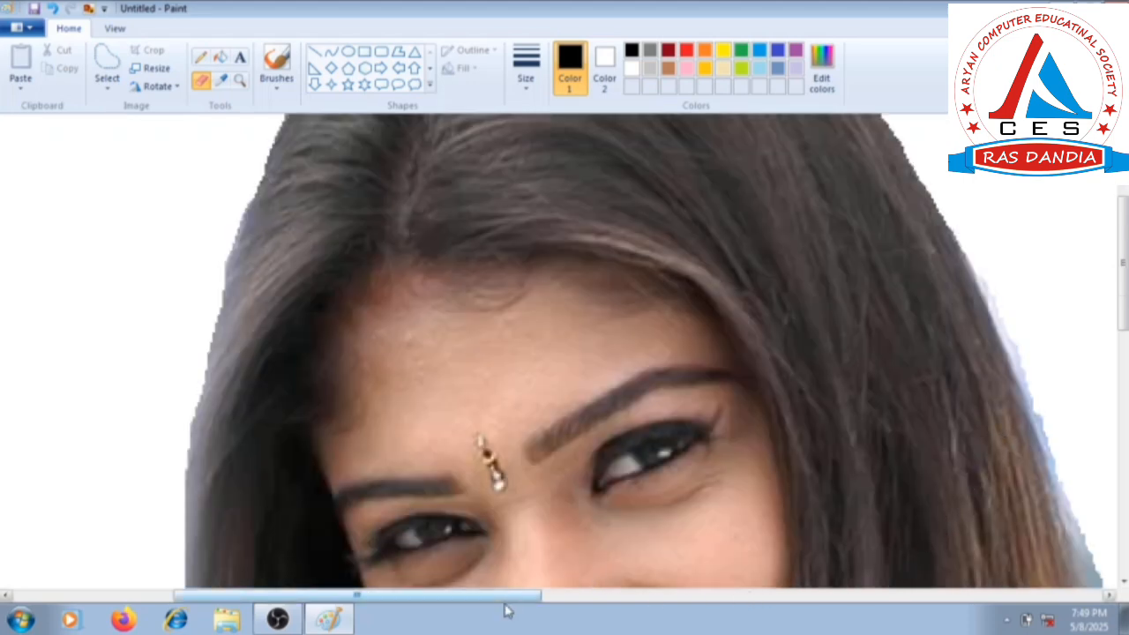
pyautogui.moveTo(509, 600); pyautogui.dragTo(641, 601)
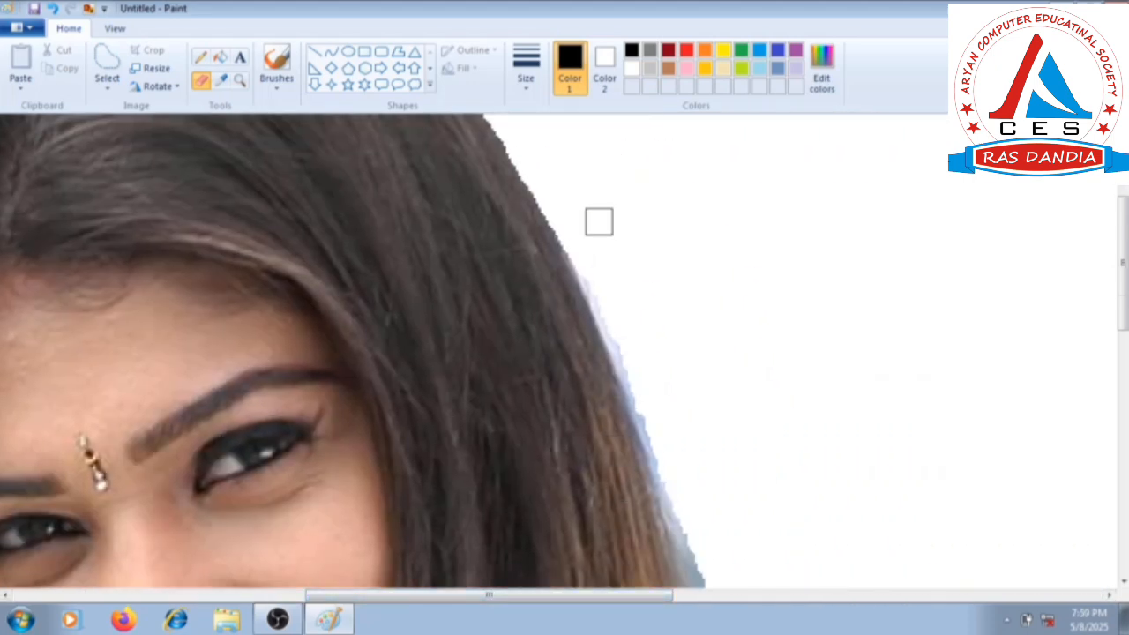
pyautogui.moveTo(577, 226)
pyautogui.mouseDown()
pyautogui.moveTo(602, 327)
pyautogui.moveTo(711, 571)
pyautogui.mouseUp()
pyautogui.scroll(-3, 731, 509)
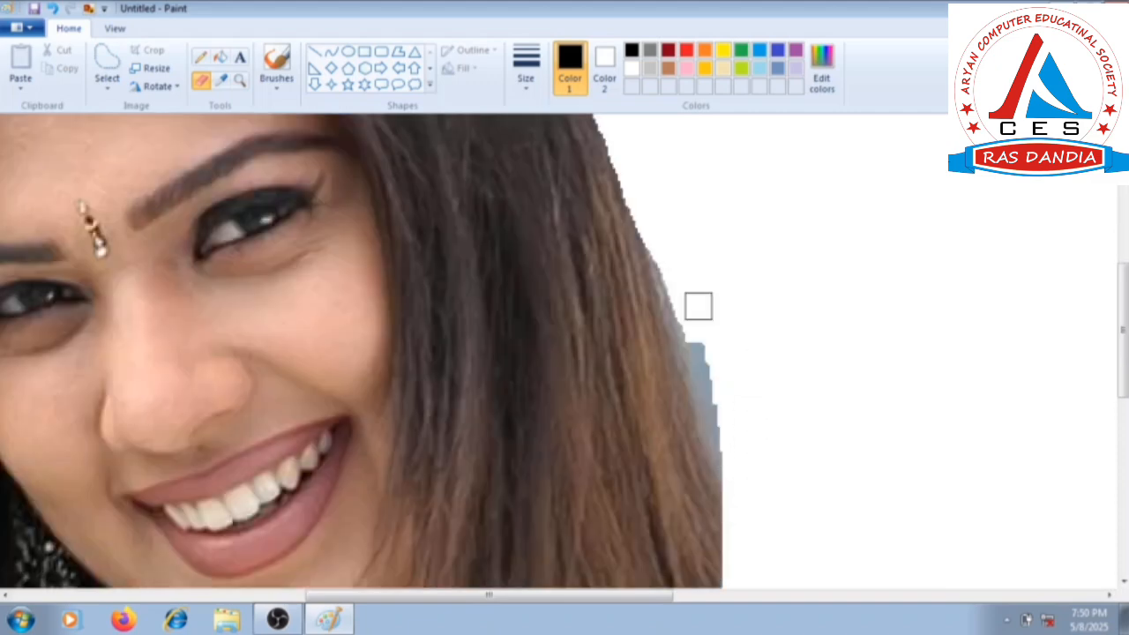
pyautogui.moveTo(663, 235); pyautogui.dragTo(746, 550)
pyautogui.scroll(-5, 754, 545)
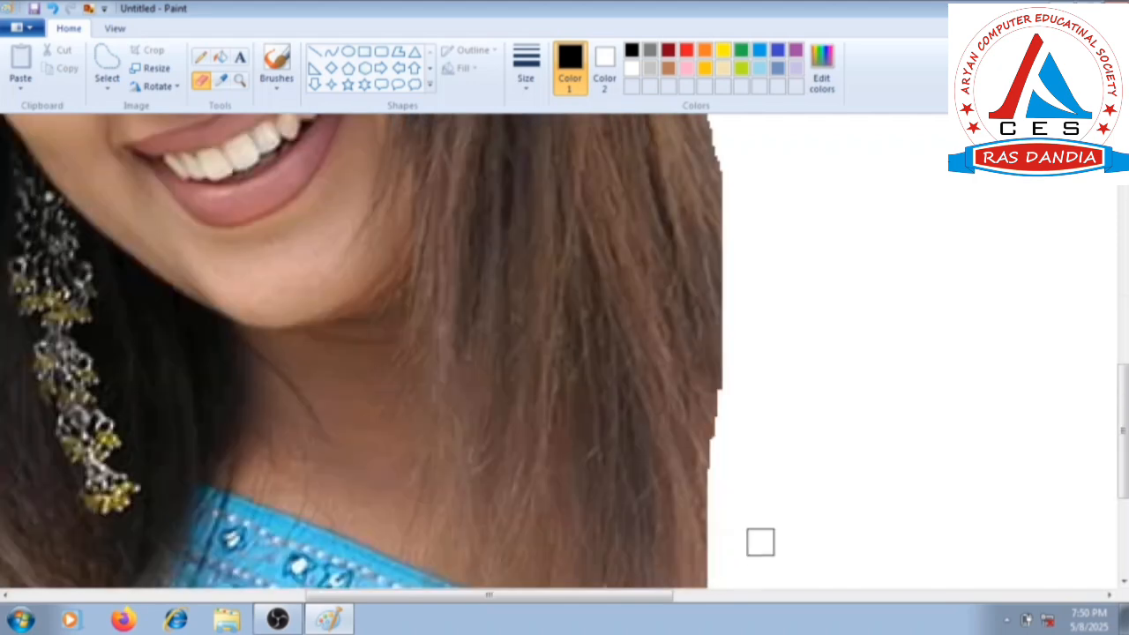
pyautogui.keyDown('ctrl'); pyautogui.scroll(-1, 770, 376); pyautogui.keyUp('ctrl')
pyautogui.keyDown('ctrl'); pyautogui.scroll(-1, 747, 408); pyautogui.keyUp('ctrl')
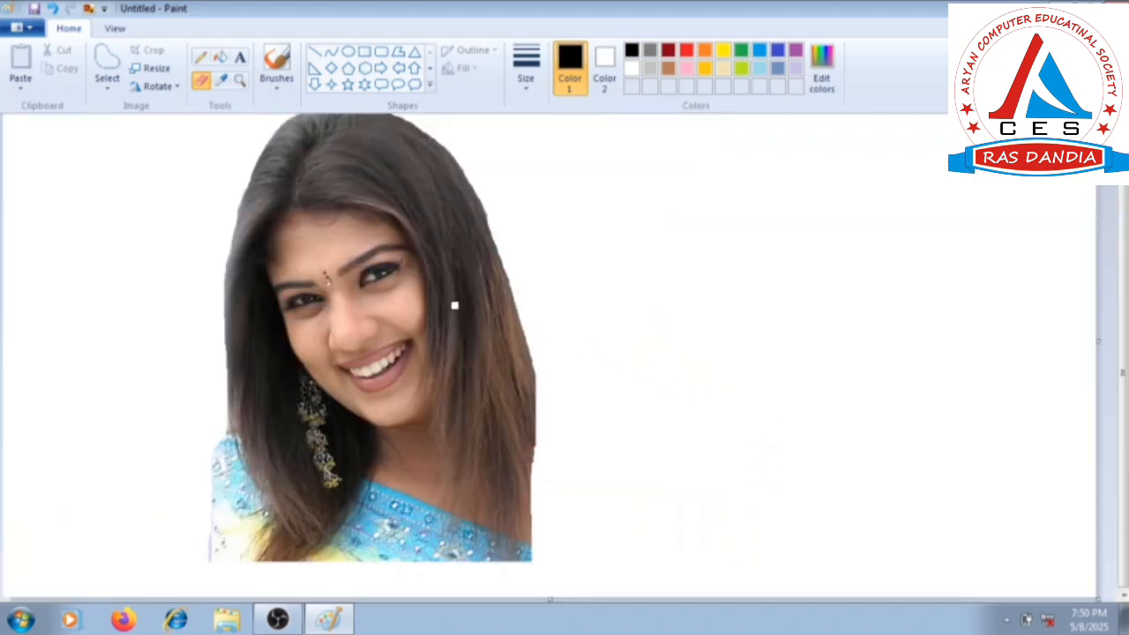
pyautogui.scroll(1, 454, 306)
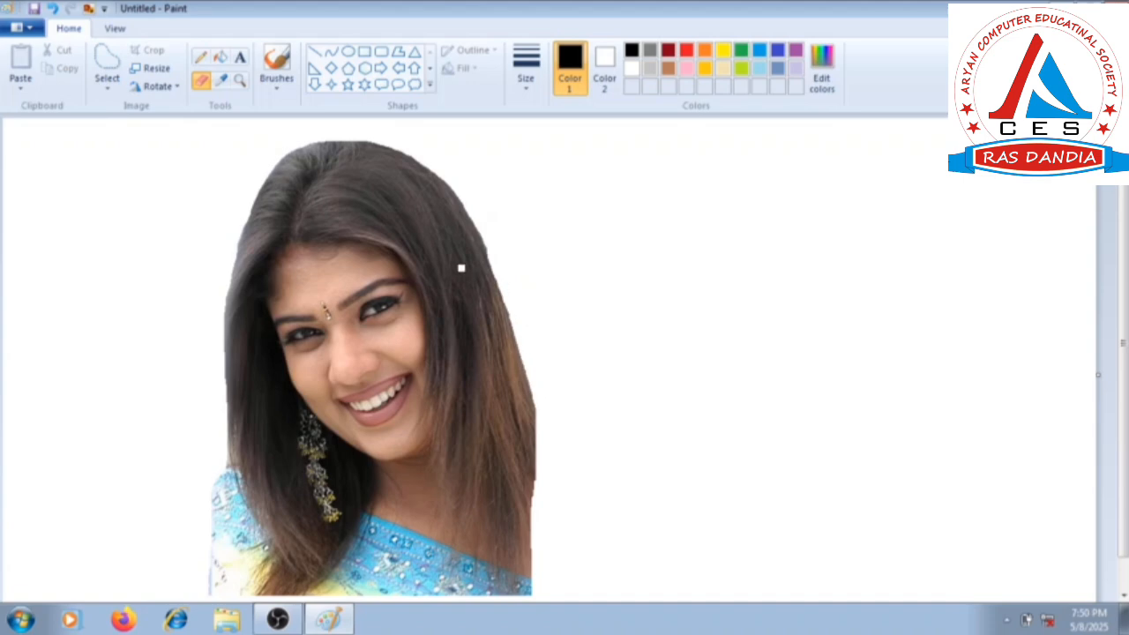
# Select the woman's cutout with a rectangular selection and cut it from the canvas.
pyautogui.click(107, 84)
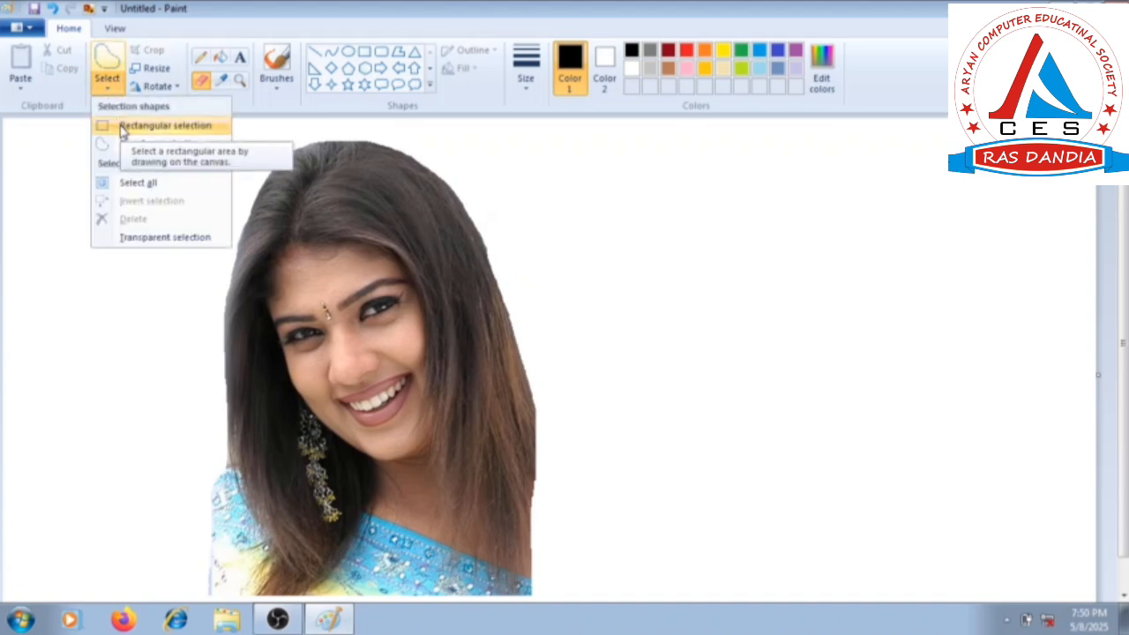
pyautogui.click(123, 128)
pyautogui.moveTo(131, 130); pyautogui.dragTo(524, 596)
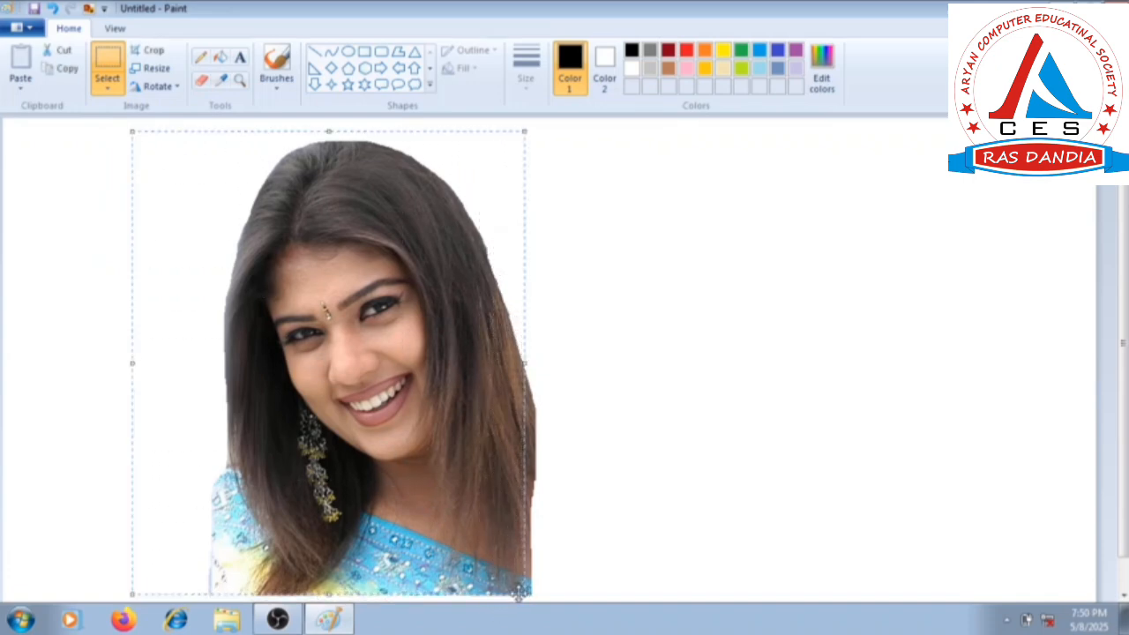
pyautogui.click(74, 51)
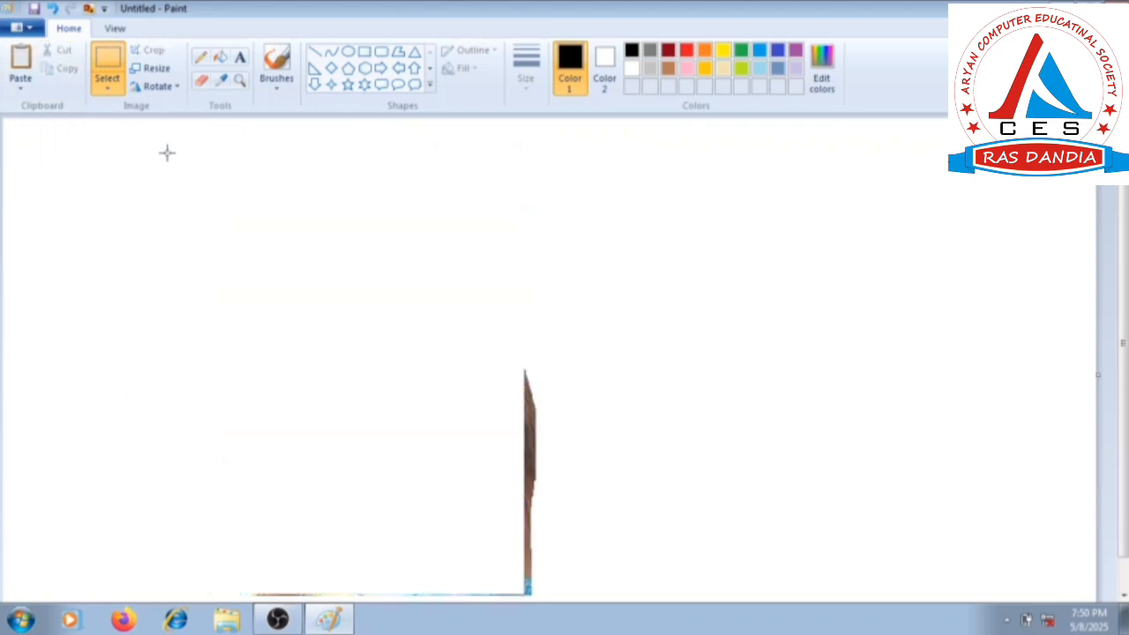
# Paste the fountain picture 212010 from the Sample Pictures folder onto the canvas.
pyautogui.click(19, 85)
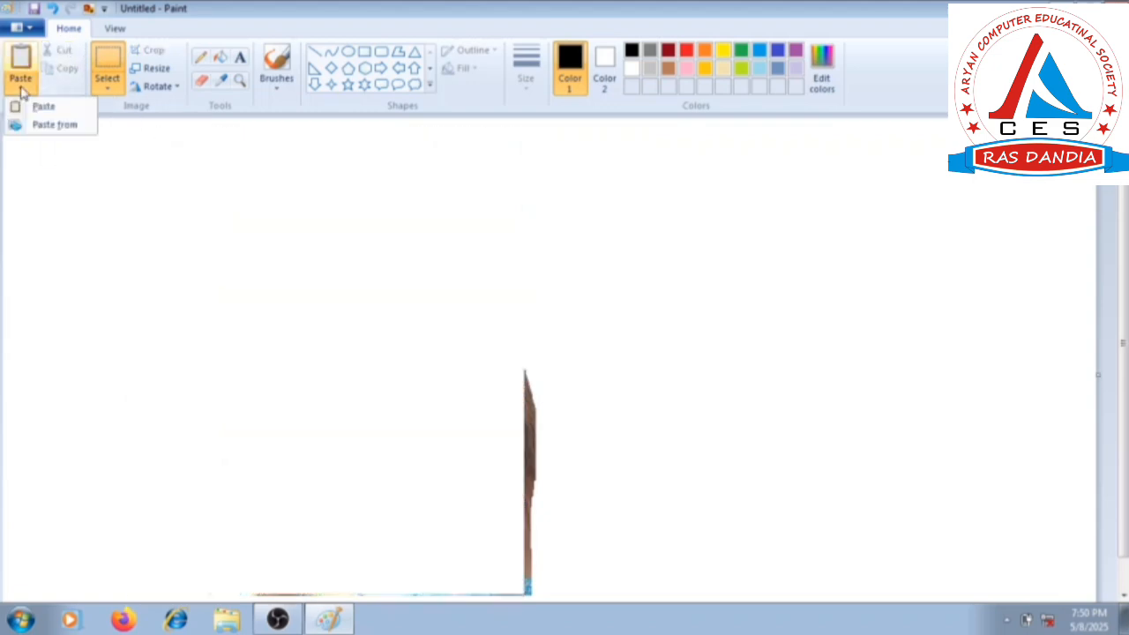
pyautogui.click(48, 126)
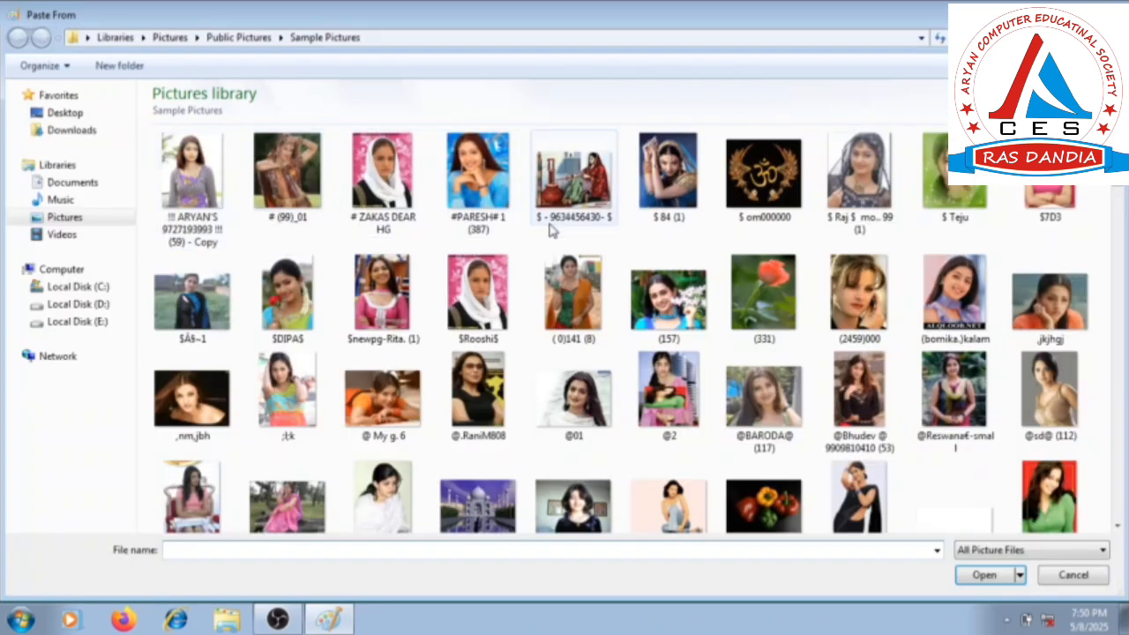
pyautogui.moveTo(1117, 175); pyautogui.dragTo(1109, 331)
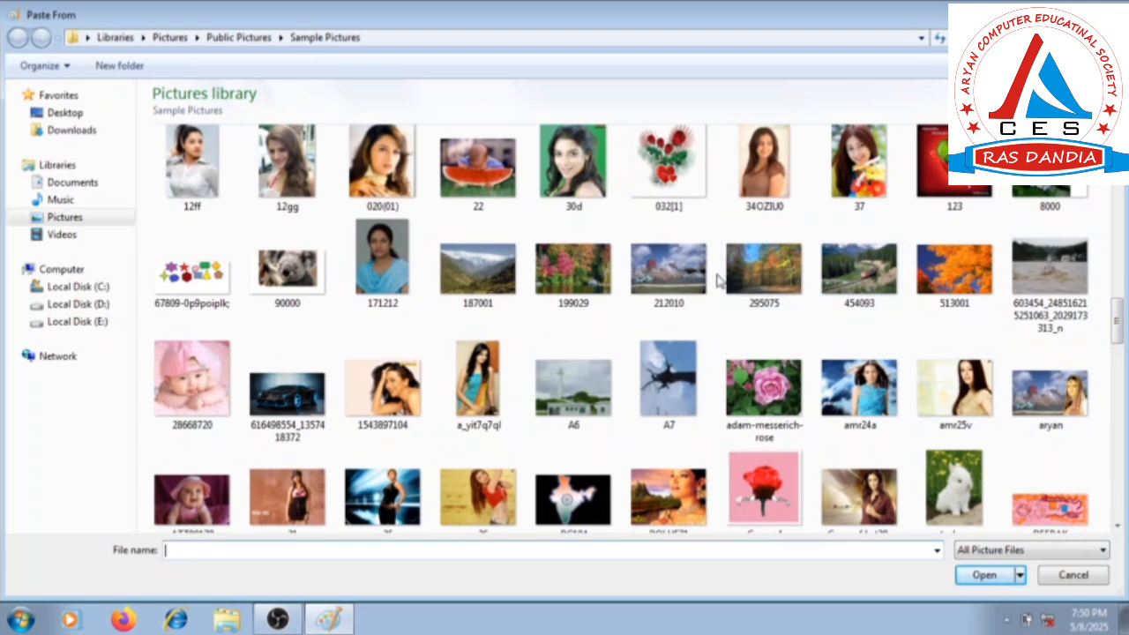
pyautogui.click(667, 287)
pyautogui.click(973, 579)
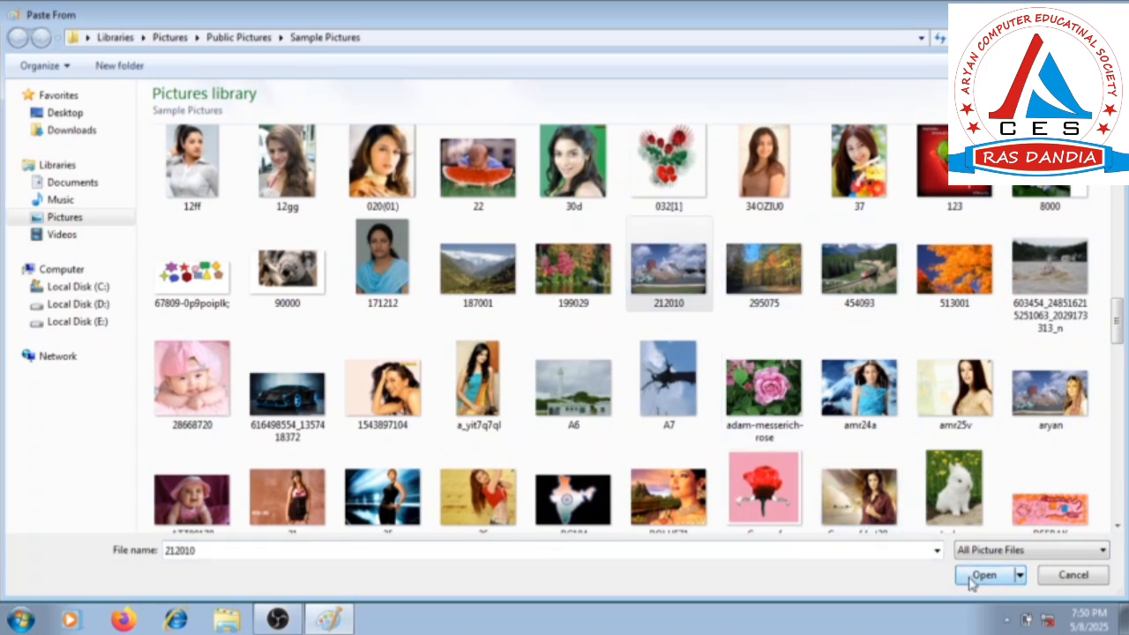
# Position the pasted fountain picture at the canvas's upper left and enlarge it to cover the leftover portrait remnants.
pyautogui.moveTo(715, 441); pyautogui.dragTo(580, 428)
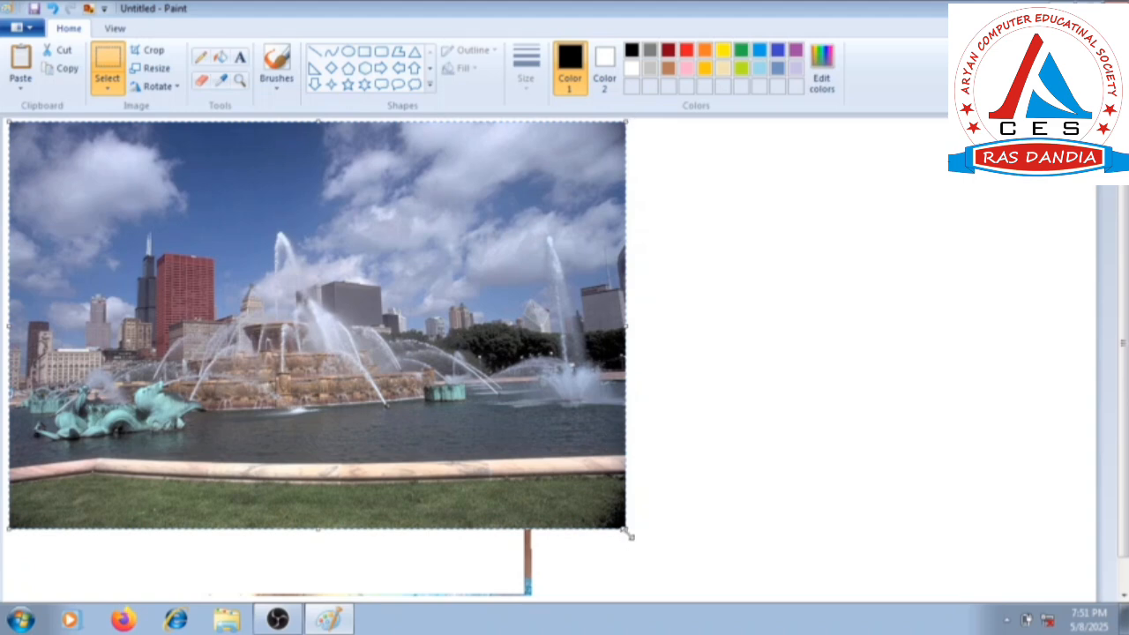
pyautogui.moveTo(628, 534); pyautogui.dragTo(768, 603)
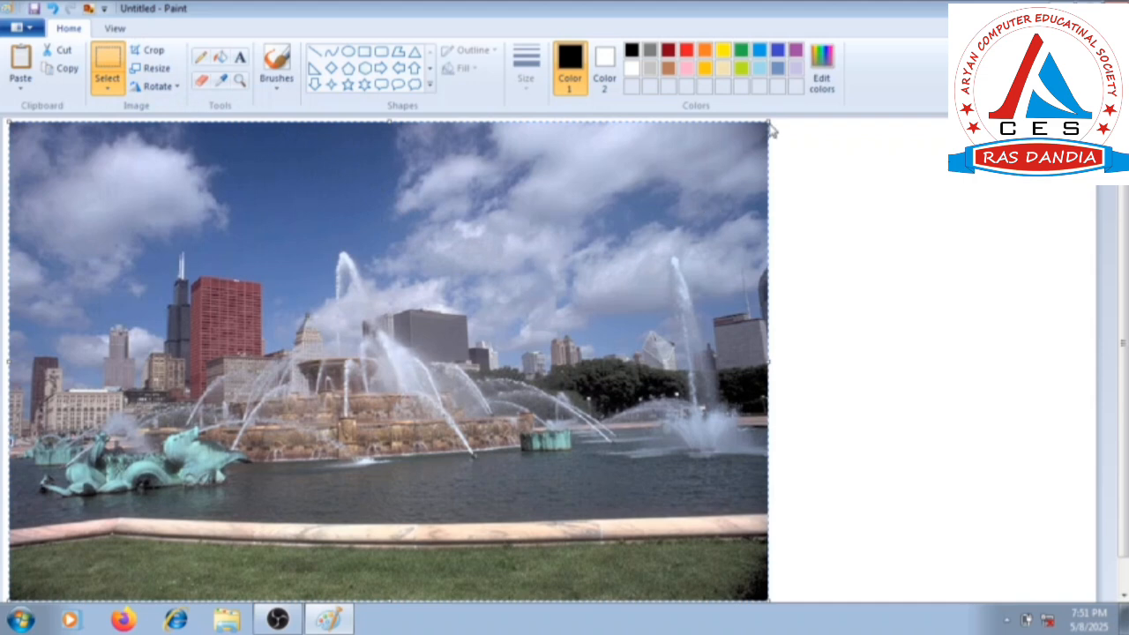
pyautogui.moveTo(769, 129); pyautogui.dragTo(778, 121)
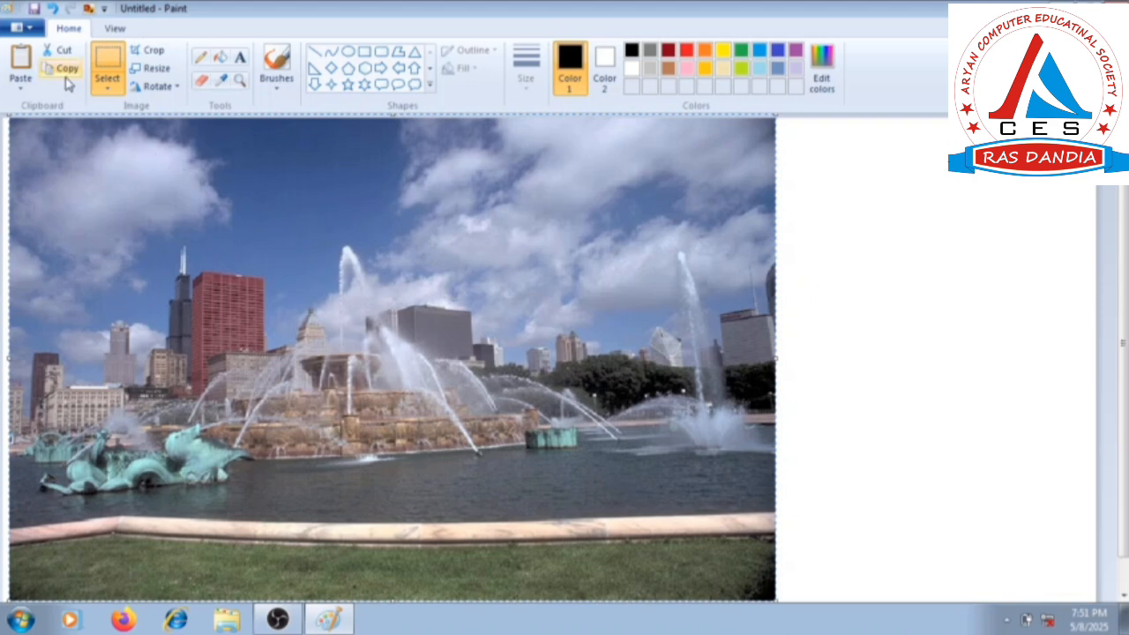
# Paste the woman's cutout over the fountain picture with a transparent selection and move it to the scene's right side.
pyautogui.click(22, 58)
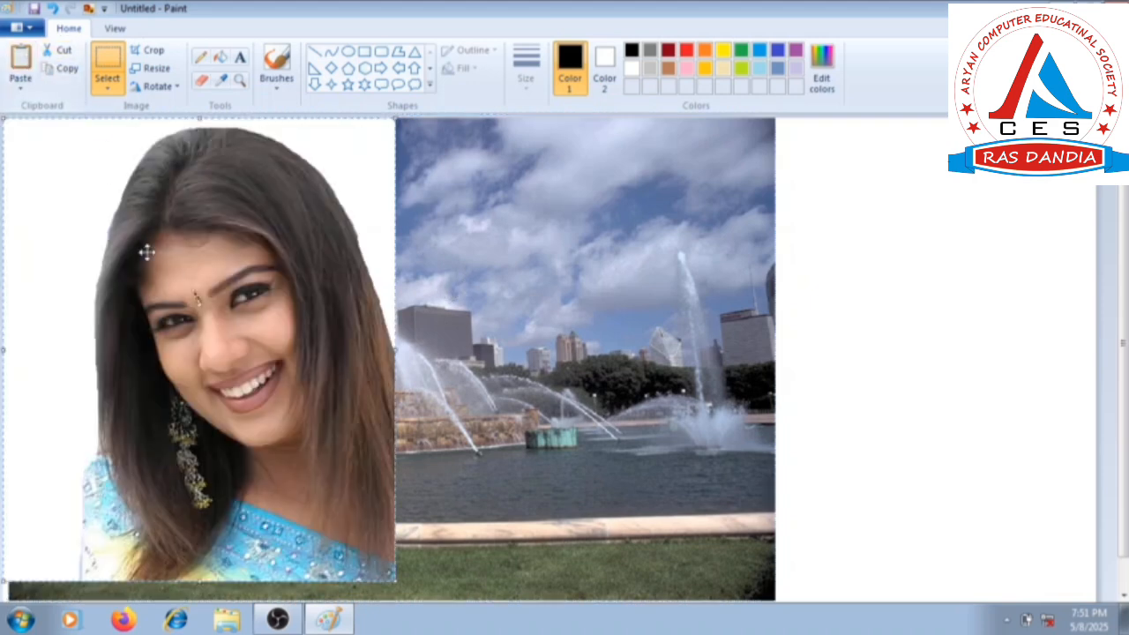
pyautogui.moveTo(144, 249); pyautogui.dragTo(461, 291)
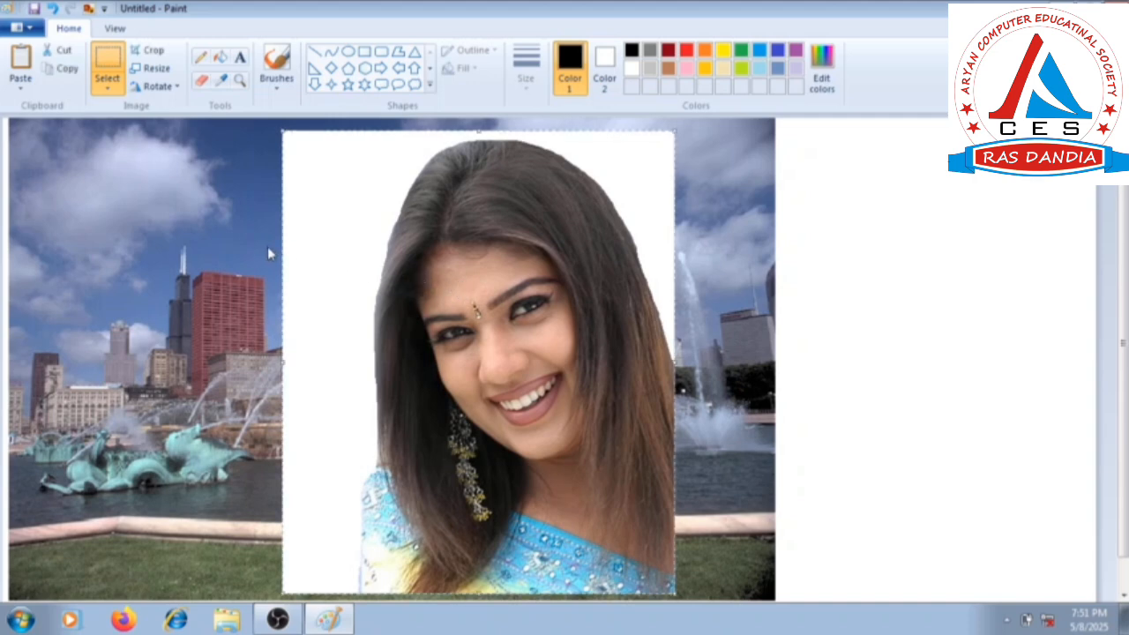
pyautogui.click(111, 93)
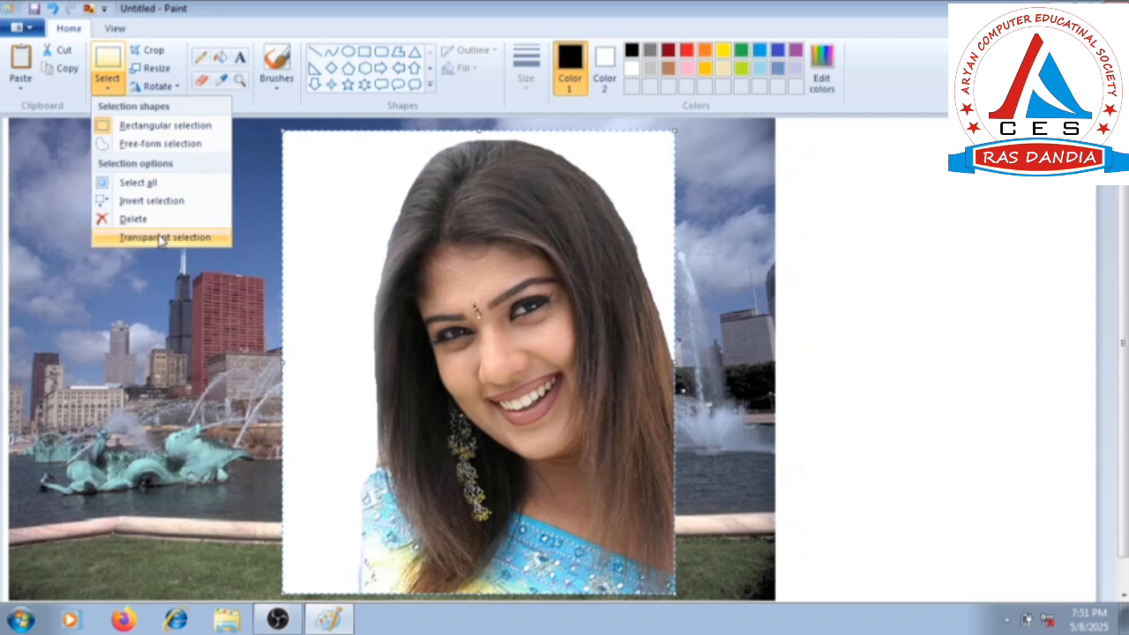
pyautogui.click(159, 238)
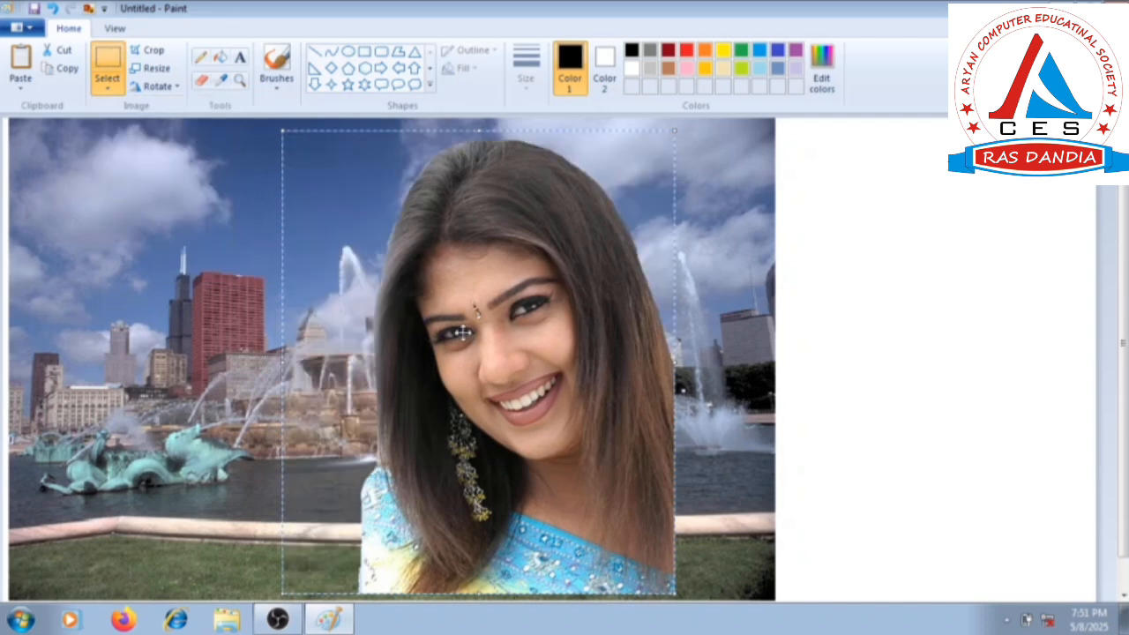
pyautogui.moveTo(462, 332); pyautogui.dragTo(609, 338)
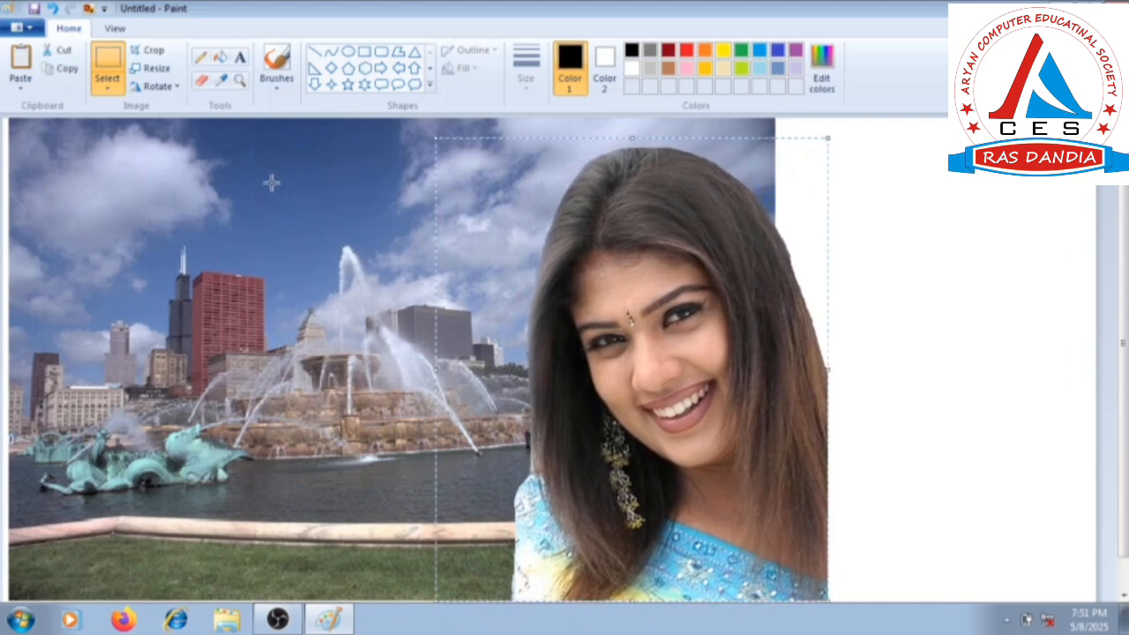
# Scale the woman's cutout to 130% with its aspect ratio kept and reposition it over the fountain scene's right edge.
pyautogui.click(152, 68)
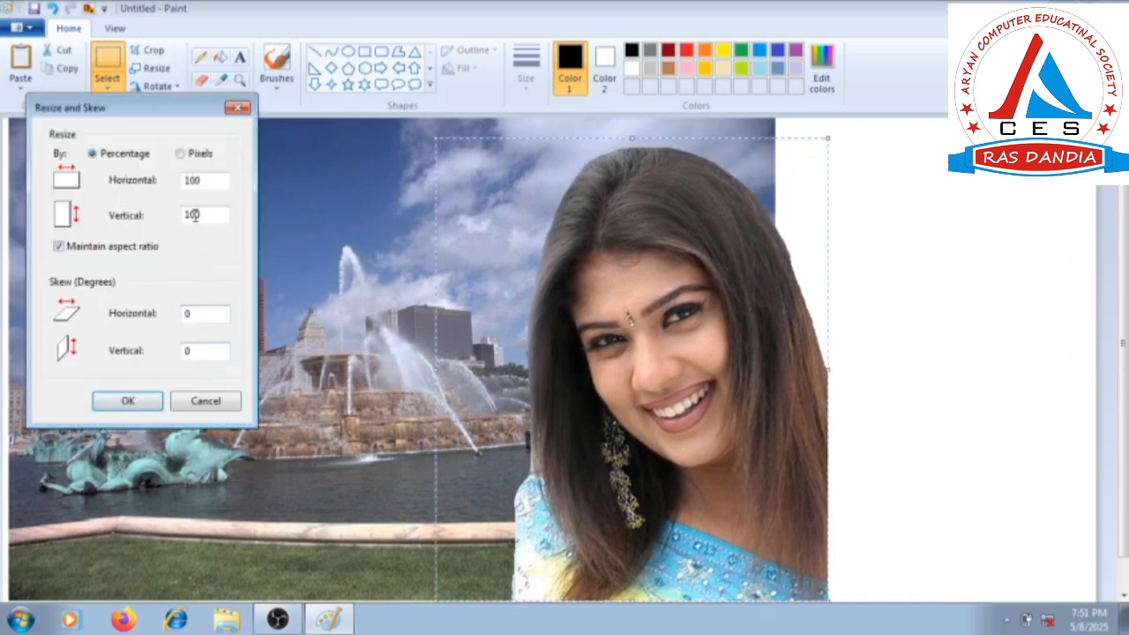
pyautogui.moveTo(210, 182); pyautogui.dragTo(177, 186)
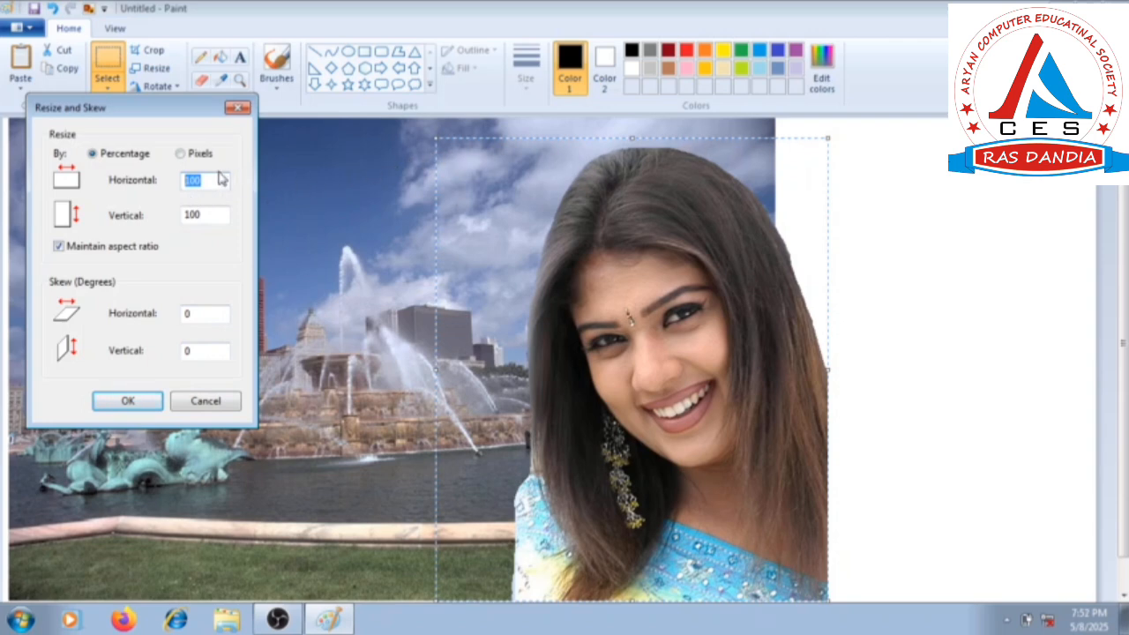
pyautogui.write('130')
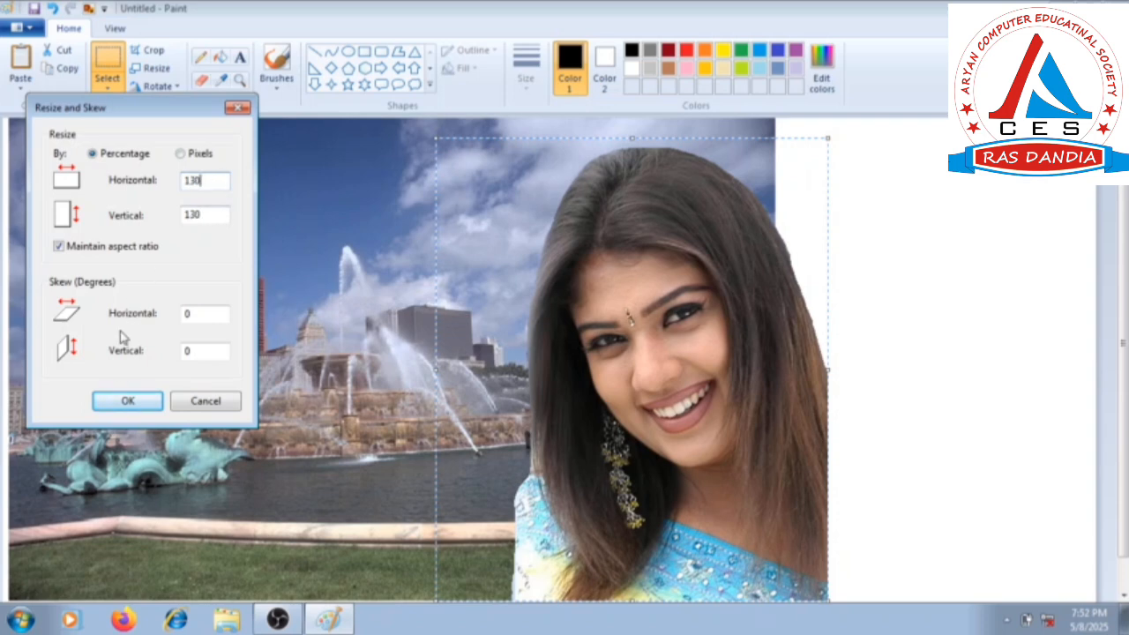
pyautogui.click(128, 400)
pyautogui.moveTo(669, 441); pyautogui.dragTo(667, 360)
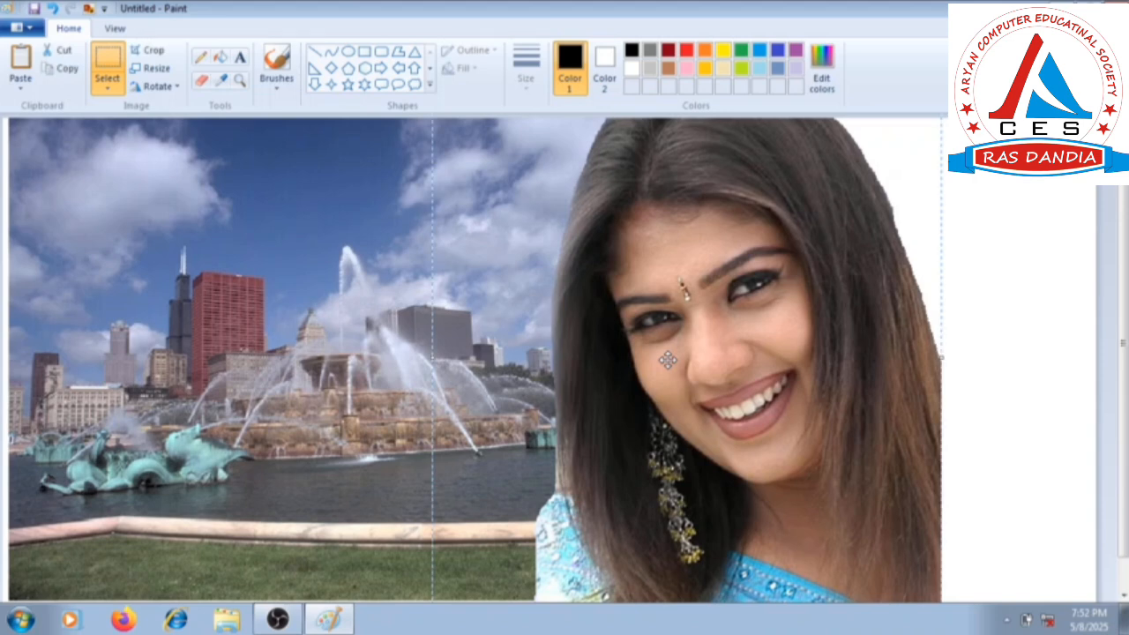
pyautogui.moveTo(654, 329); pyautogui.dragTo(685, 332)
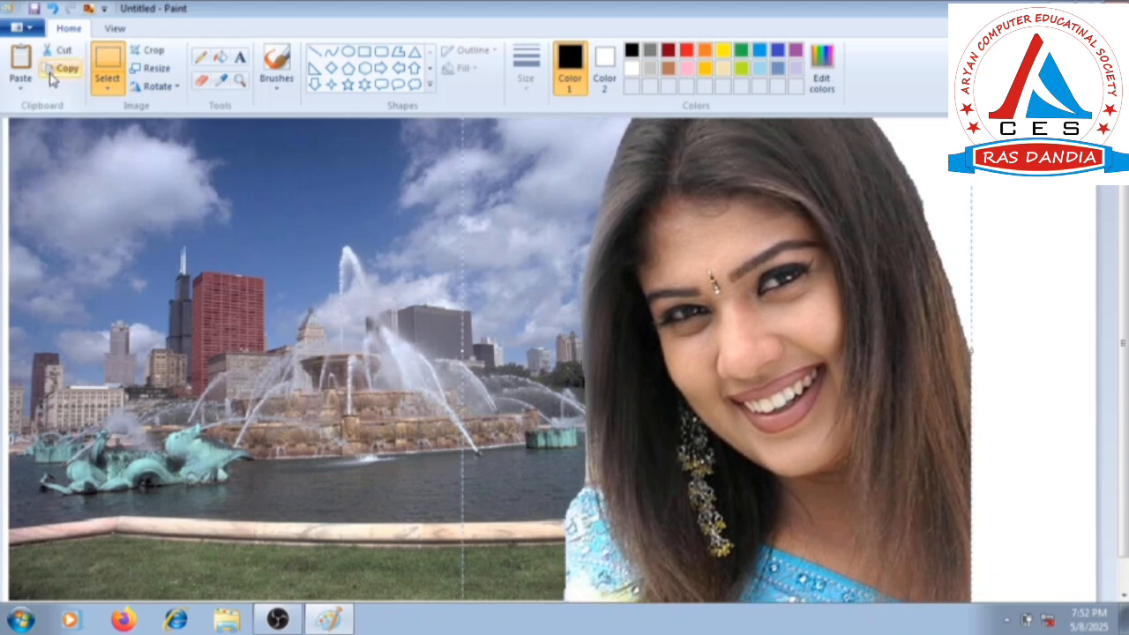
# Paste a second copy of the woman, flip it horizontally and move it to the scene's upper left.
pyautogui.click(21, 64)
pyautogui.moveTo(188, 234); pyautogui.dragTo(220, 253)
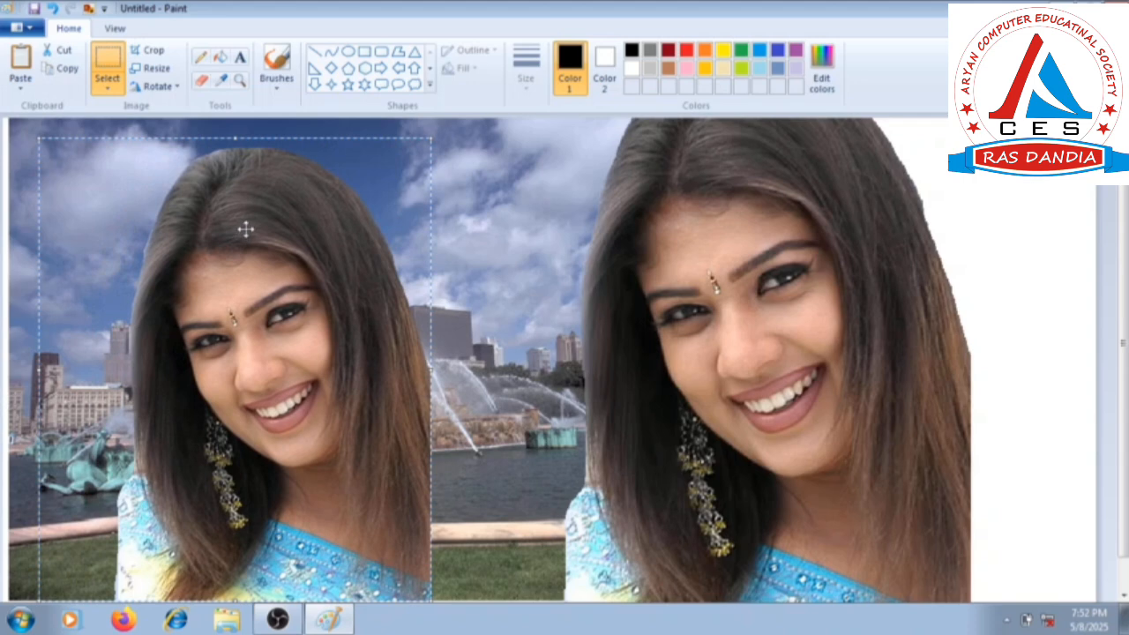
pyautogui.click(172, 88)
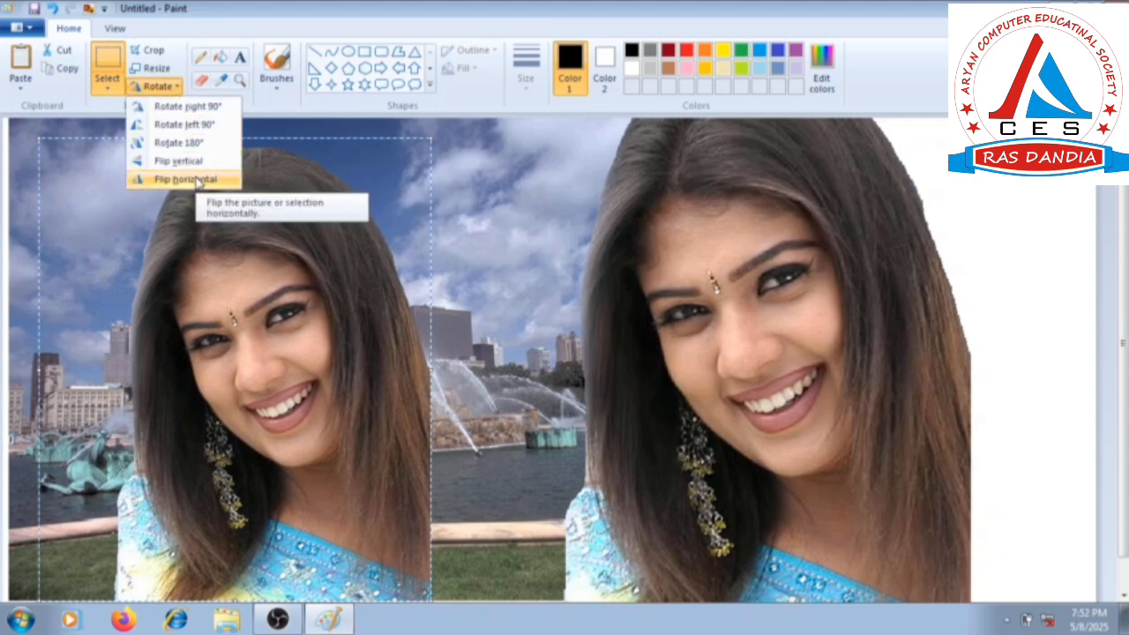
pyautogui.click(196, 180)
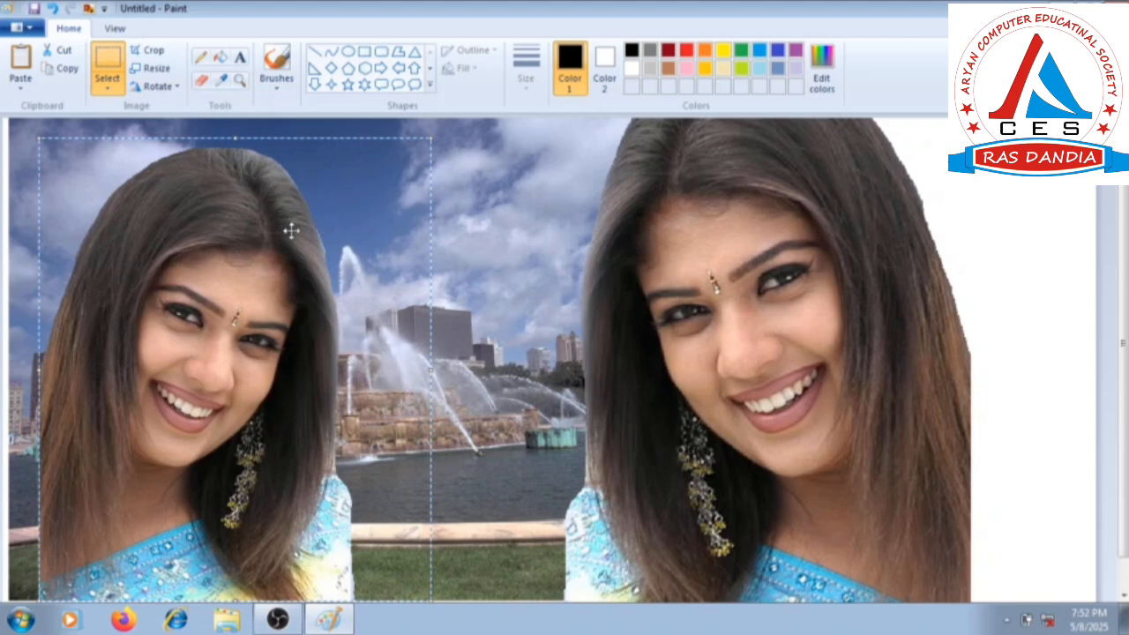
pyautogui.moveTo(291, 231); pyautogui.dragTo(202, 176)
# Scale the flipped copy to 70% and place it at the lower left of the fountain scene.
pyautogui.click(151, 68)
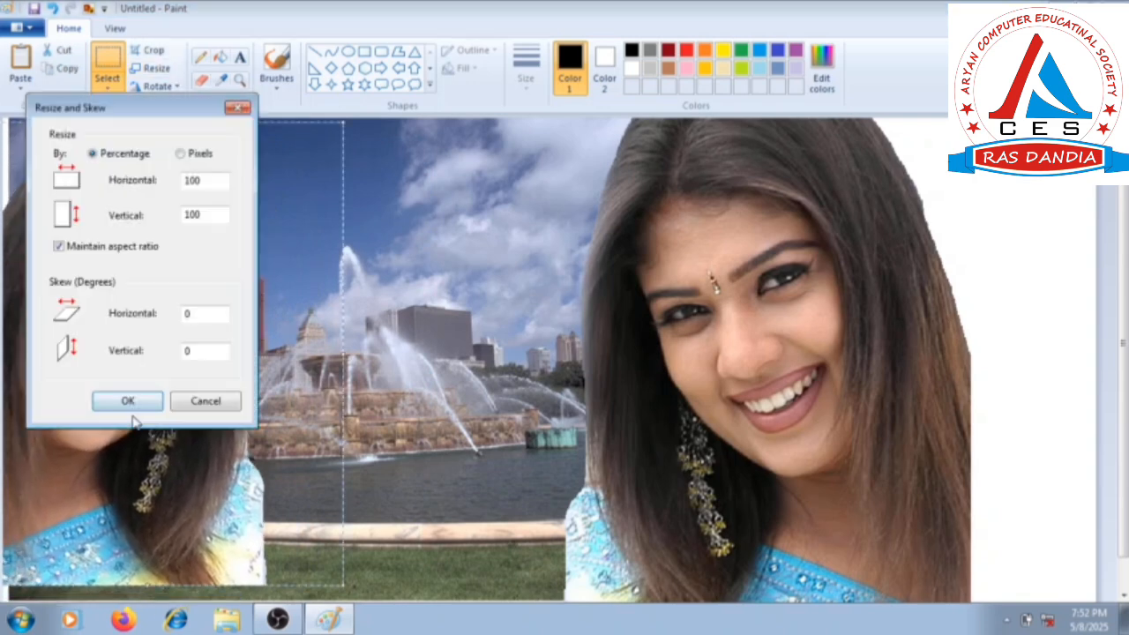
pyautogui.moveTo(203, 180); pyautogui.dragTo(164, 187)
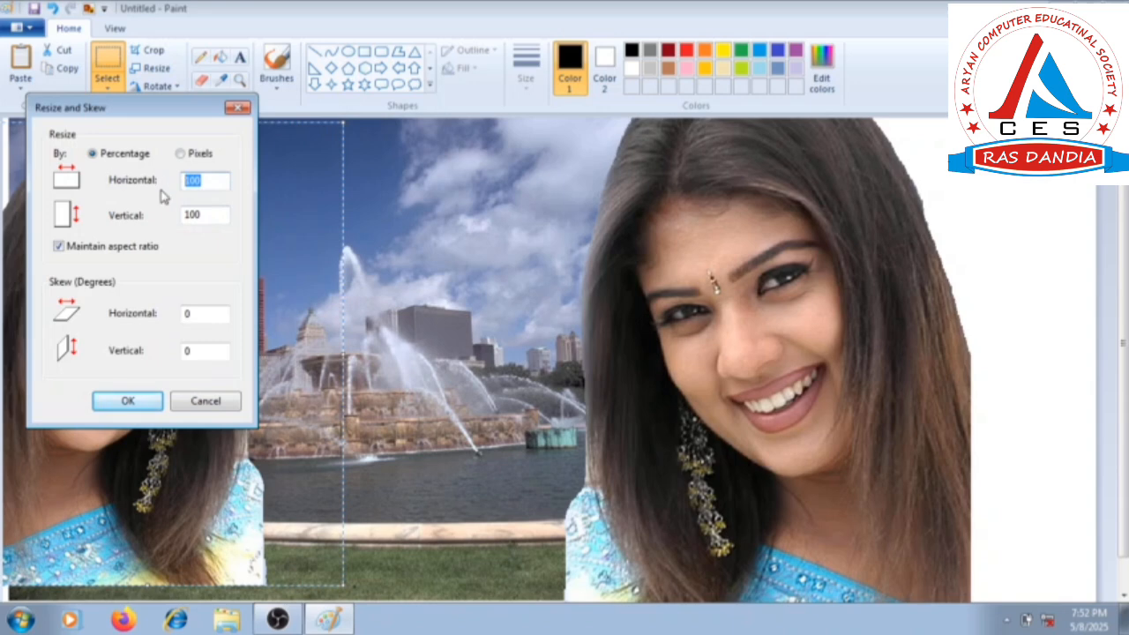
pyautogui.write('70')
pyautogui.click(128, 401)
pyautogui.moveTo(115, 388); pyautogui.dragTo(251, 521)
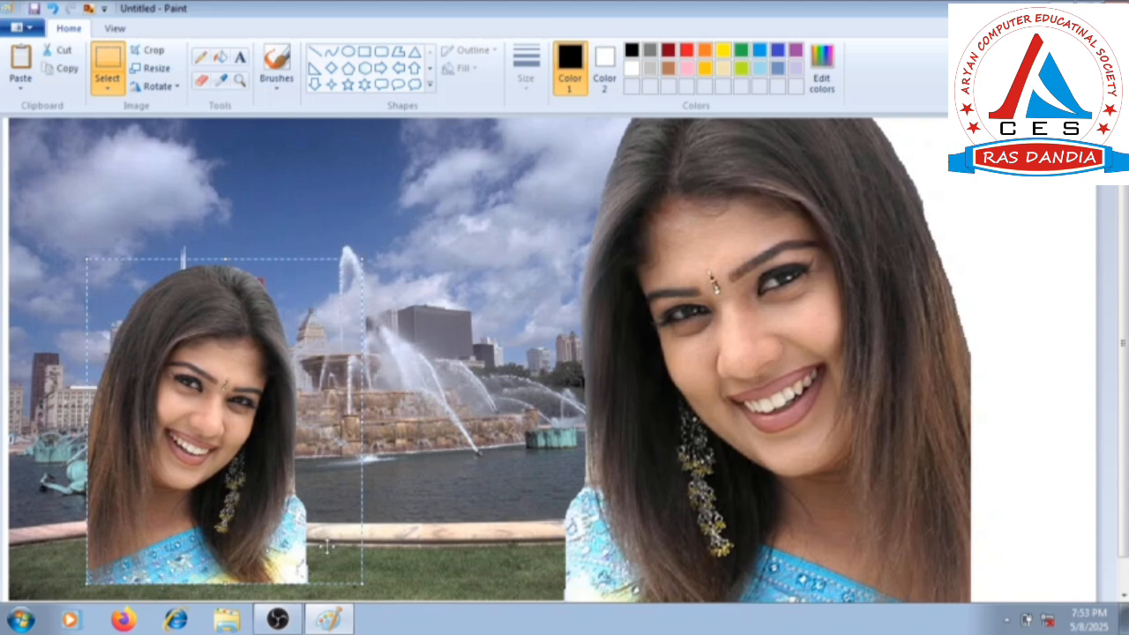
pyautogui.click(430, 584)
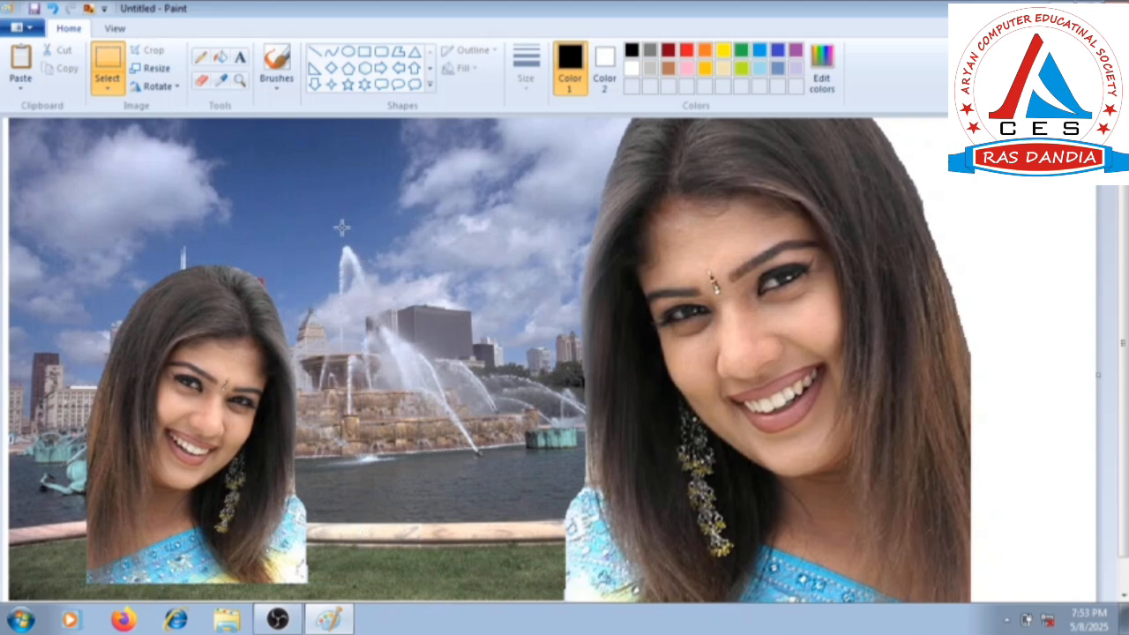
# Crop the picture to a rectangle from the small woman's lower left to the upper part of the large woman's hair.
pyautogui.click(108, 59)
pyautogui.moveTo(95, 575); pyautogui.dragTo(869, 114)
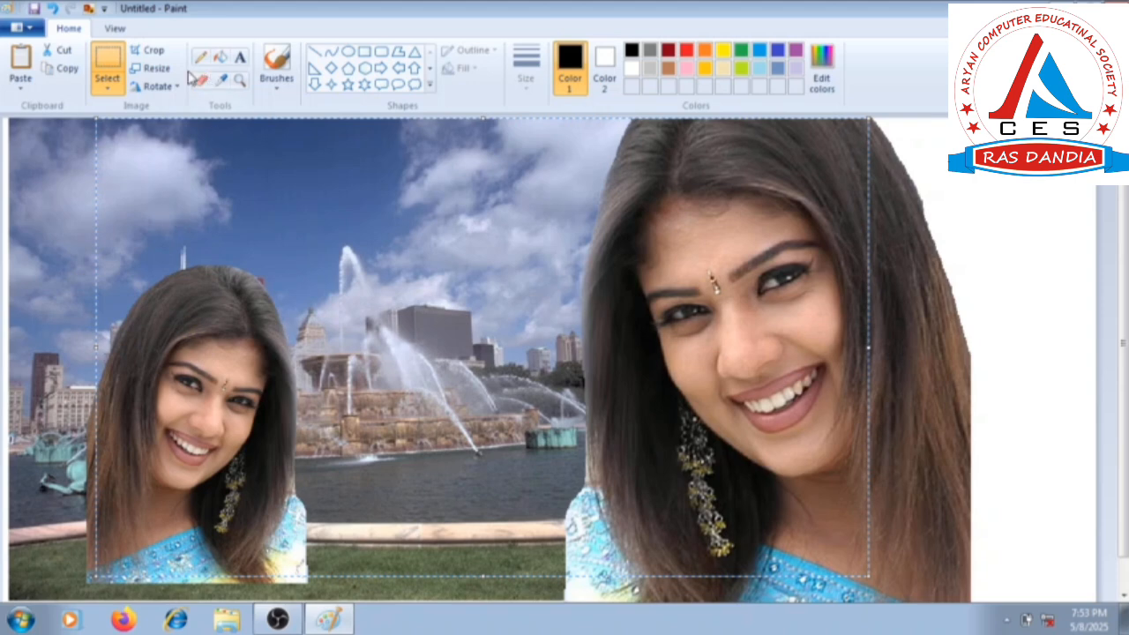
pyautogui.click(148, 51)
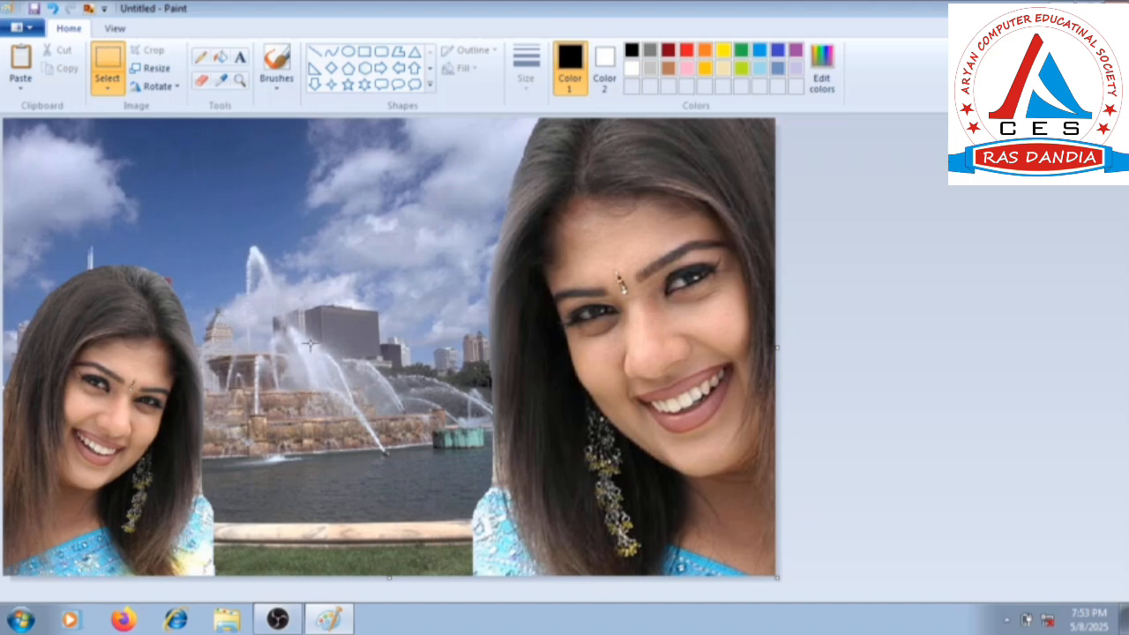
# Add the bold yellow caption "Aryan computers Ras Dandiya" on the grass between the two women, widening the text box to one line.
pyautogui.click(239, 59)
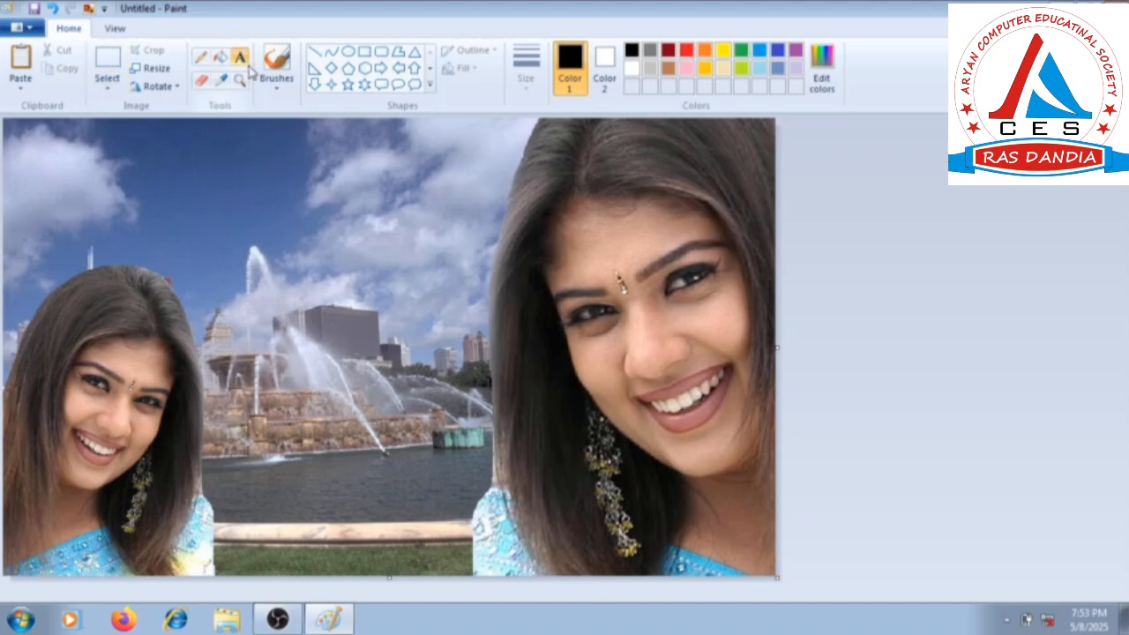
pyautogui.click(722, 50)
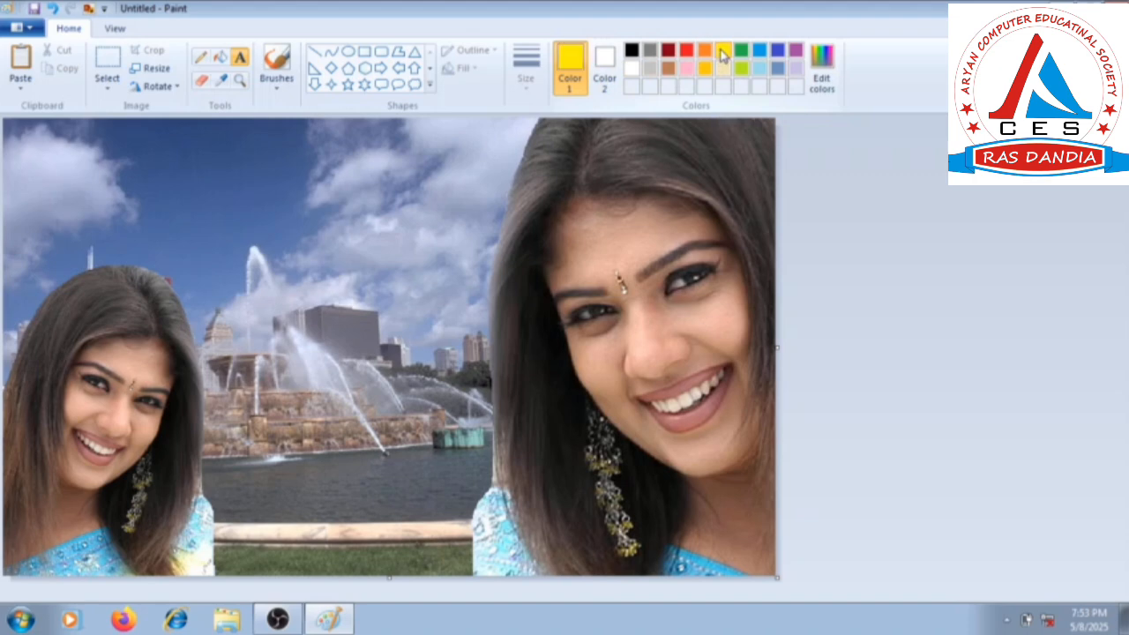
pyautogui.click(229, 556)
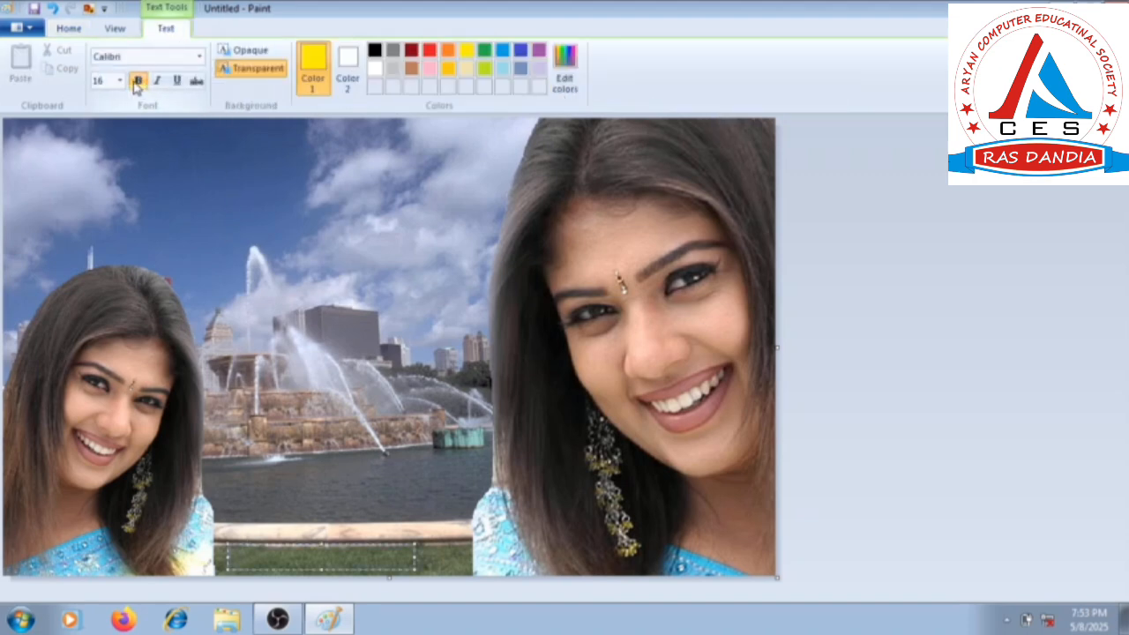
pyautogui.click(140, 85)
pyautogui.write('omputers')
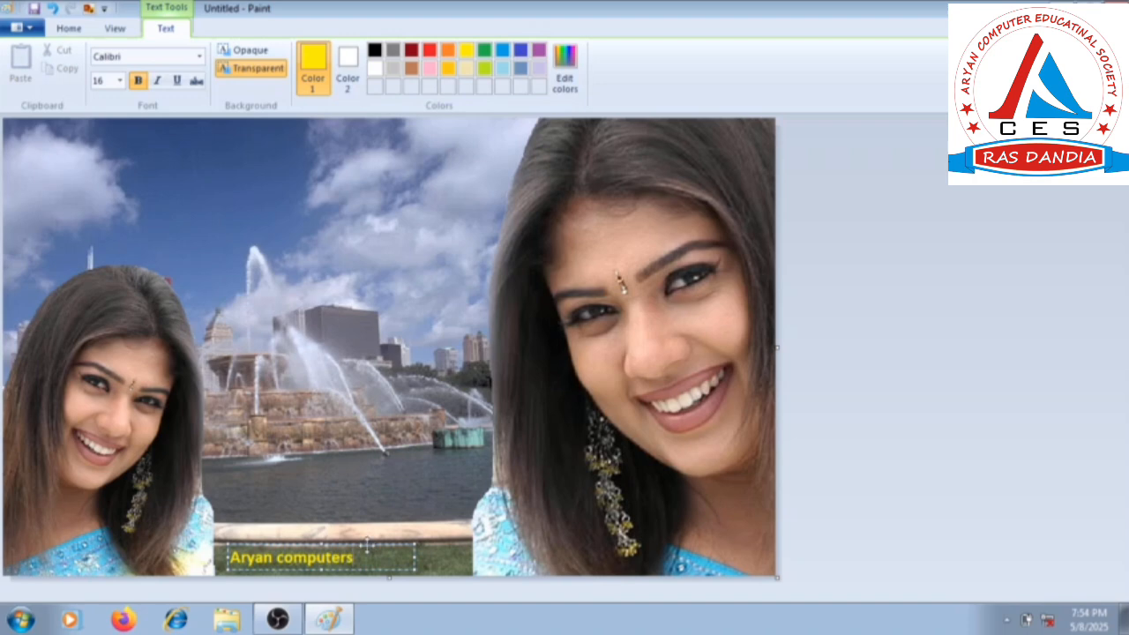
pyautogui.moveTo(367, 544); pyautogui.dragTo(365, 542)
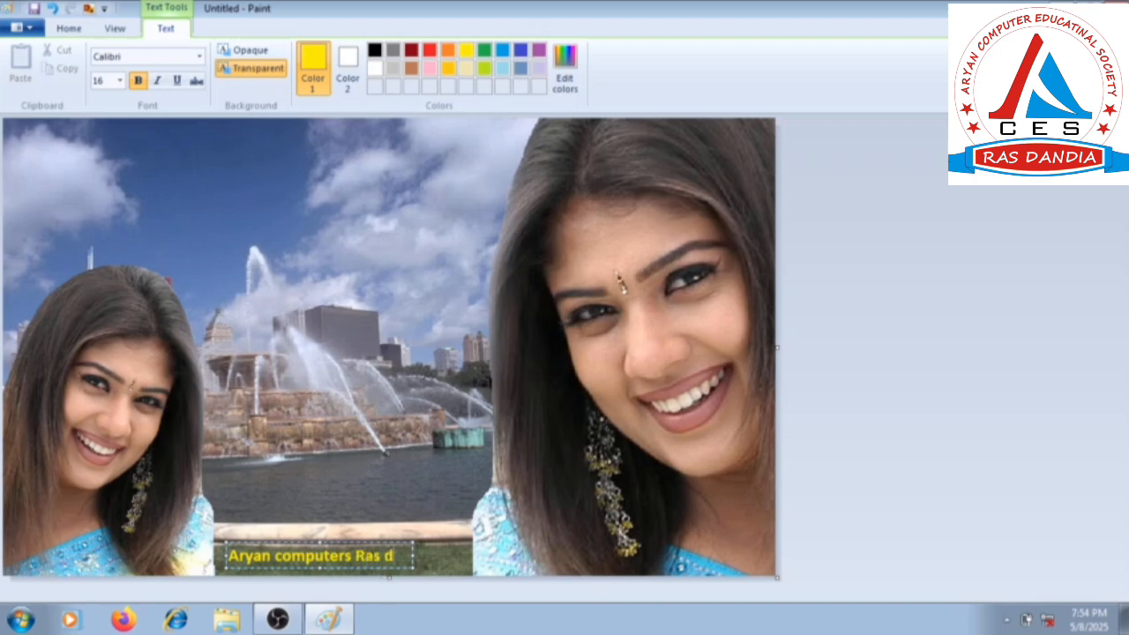
pyautogui.write('ndiya')
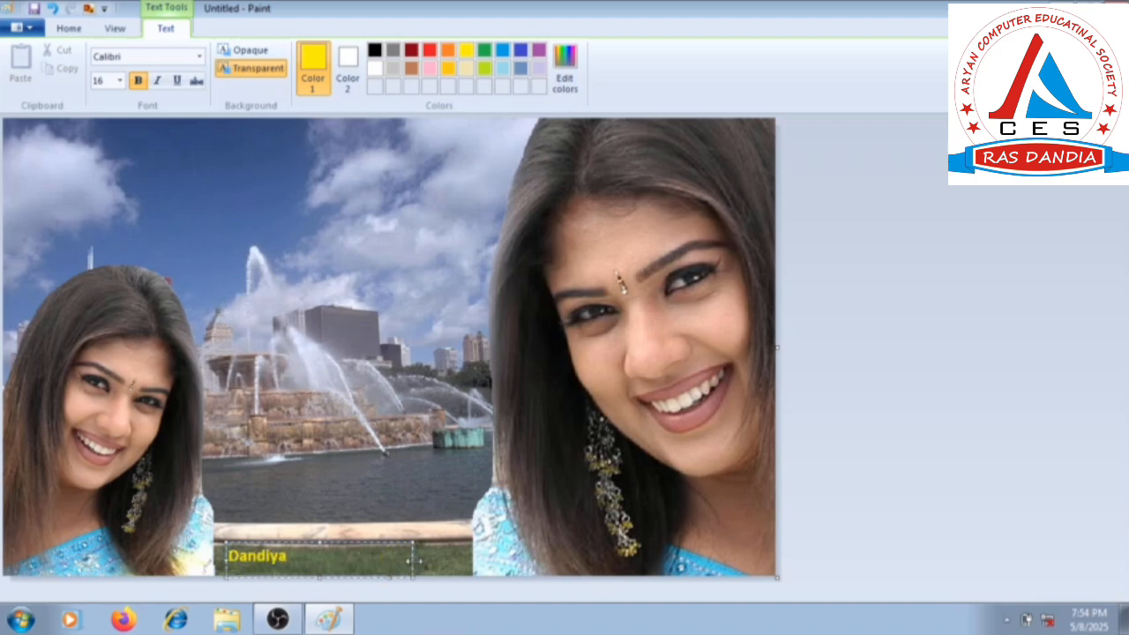
pyautogui.moveTo(414, 561); pyautogui.dragTo(466, 561)
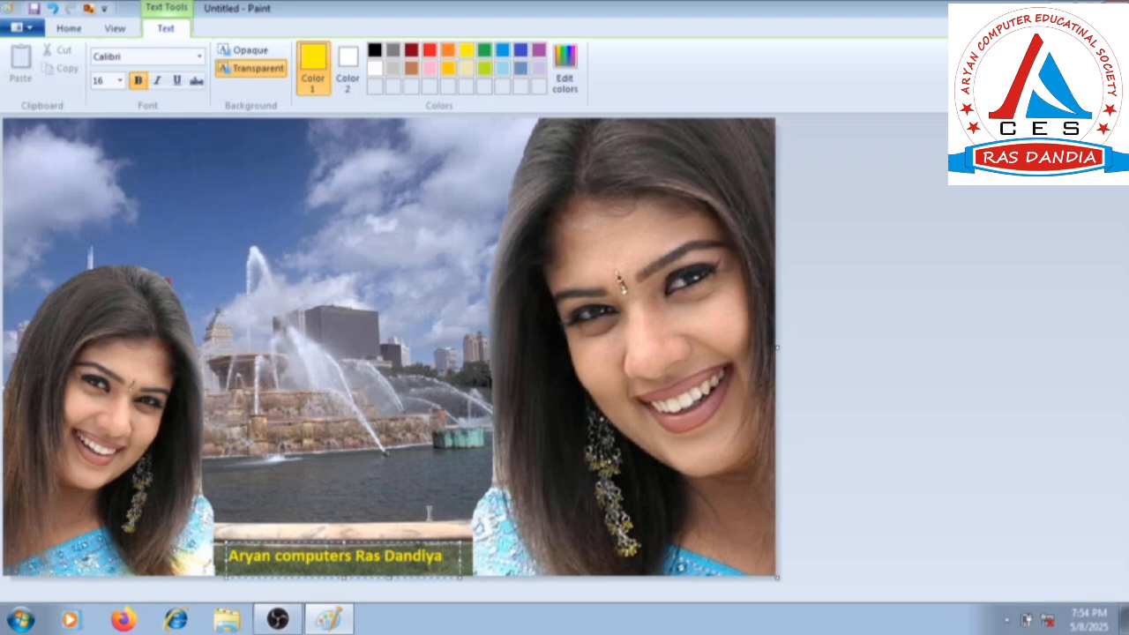
pyautogui.click(423, 502)
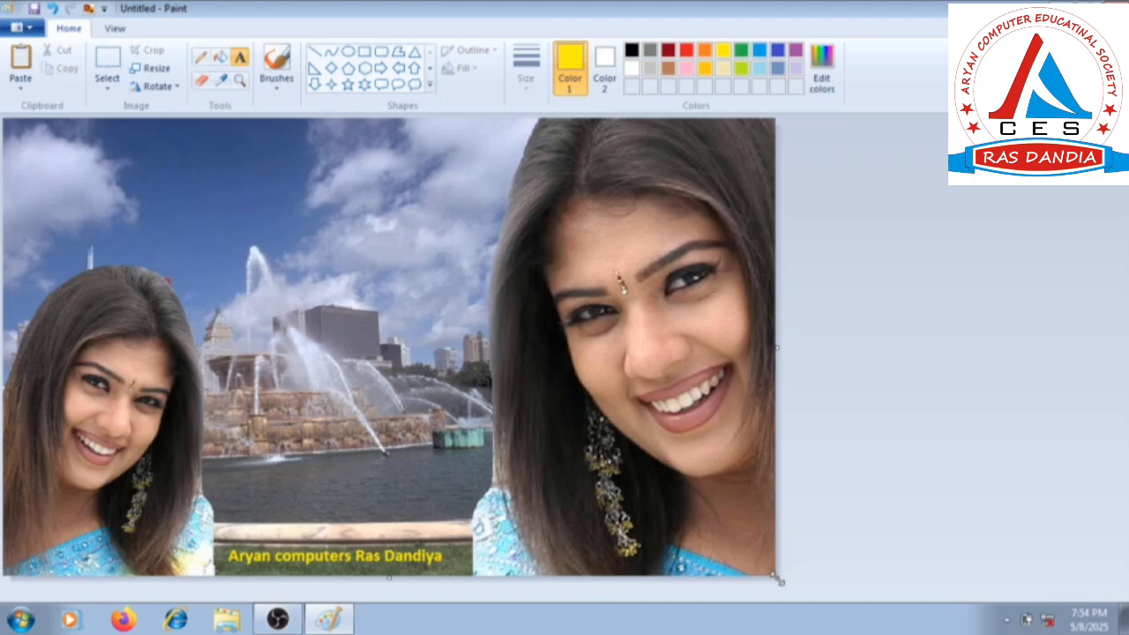
# Extend the canvas slightly beyond the picture's right and bottom edges.
pyautogui.moveTo(778, 579); pyautogui.dragTo(785, 589)
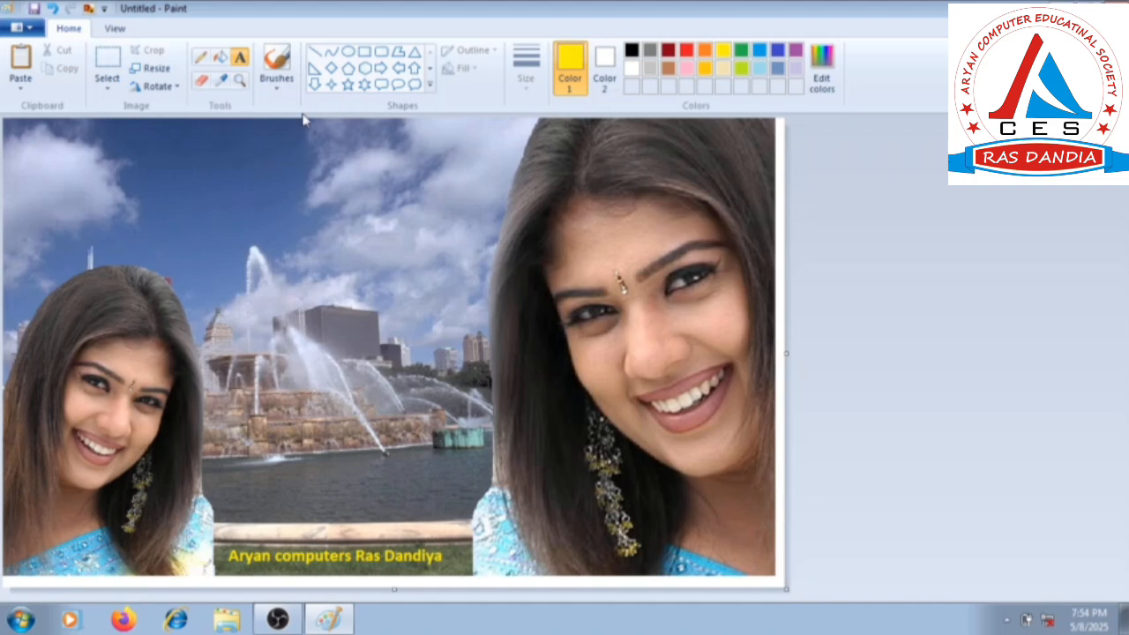
# Frame the whole picture with a yellow rectangle along the canvas edges, using a crayon outline thickened into a wide border.
pyautogui.click(365, 53)
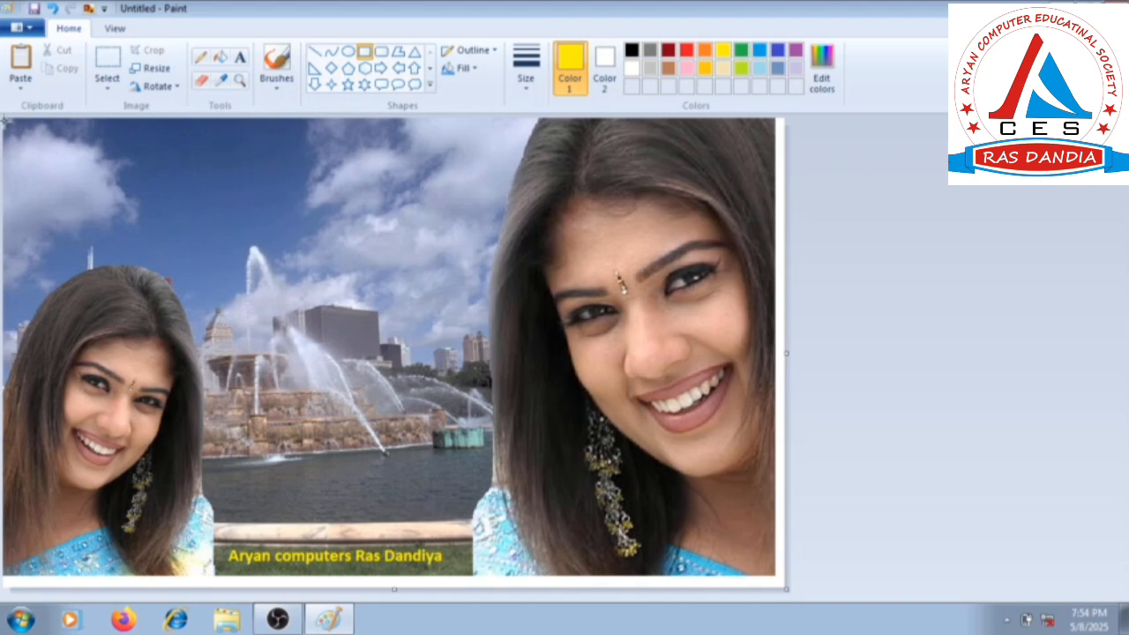
pyautogui.moveTo(4, 121)
pyautogui.mouseDown()
pyautogui.moveTo(158, 241)
pyautogui.moveTo(485, 428)
pyautogui.moveTo(749, 542)
pyautogui.moveTo(759, 578)
pyautogui.moveTo(780, 581)
pyautogui.mouseUp()
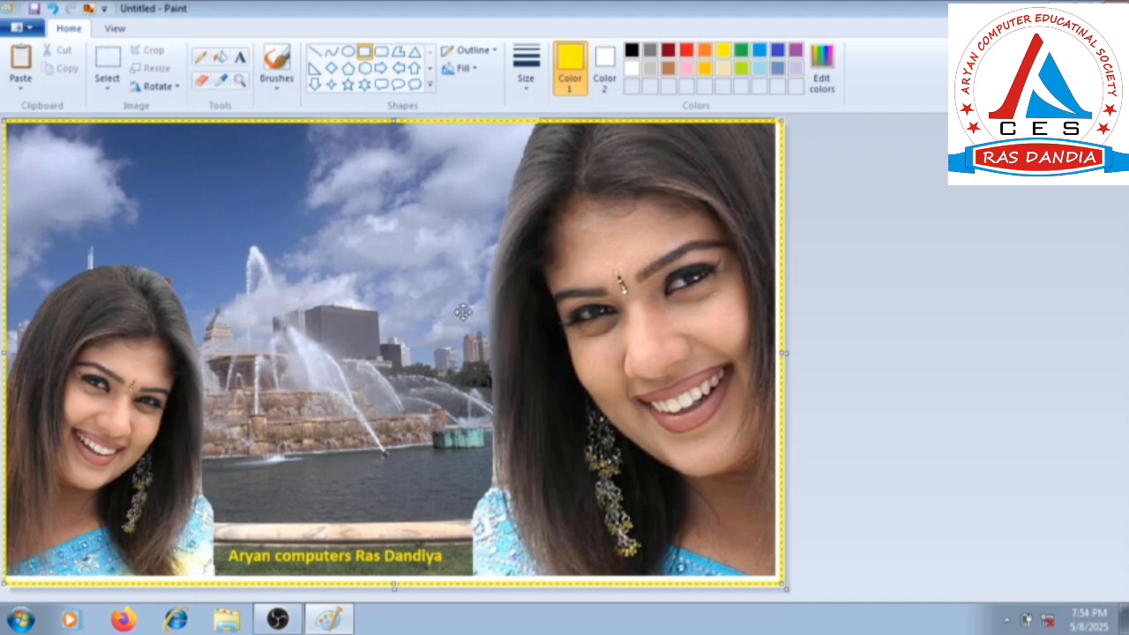
pyautogui.click(497, 51)
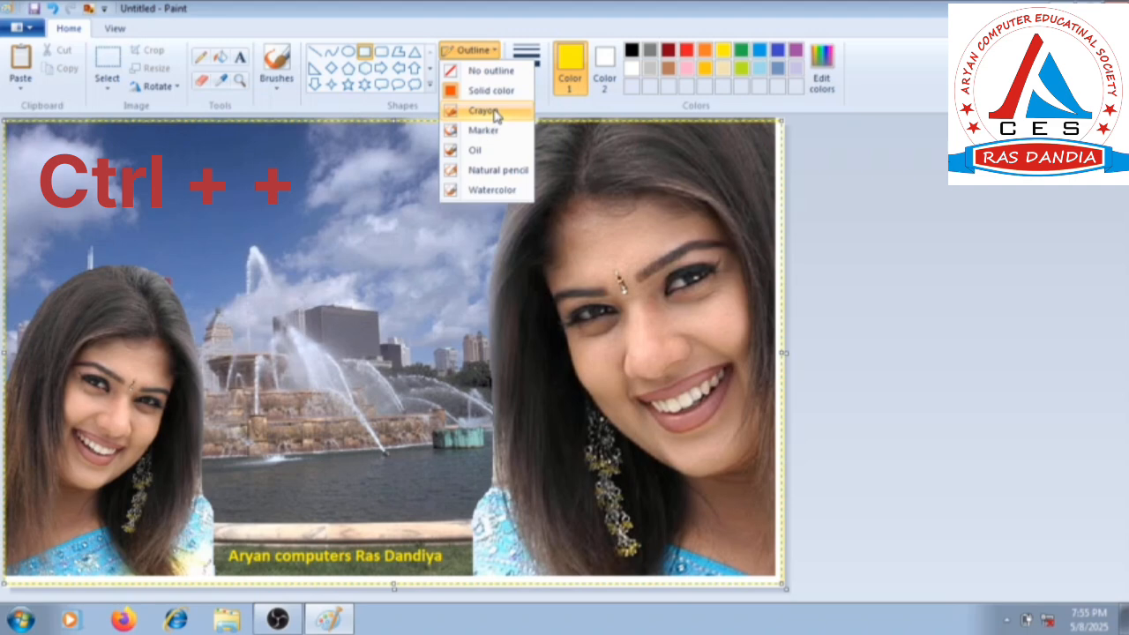
pyautogui.click(496, 111)
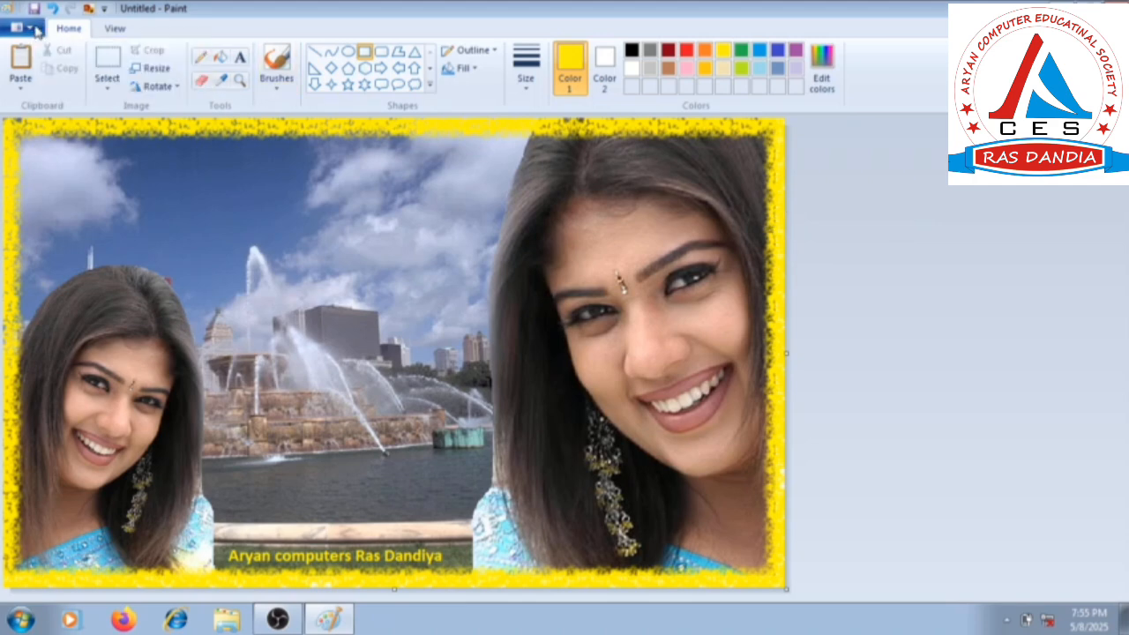
# Save the picture as TREE.png in Sample Pictures, replacing the existing file.
pyautogui.hotkey('ctrl', 's')
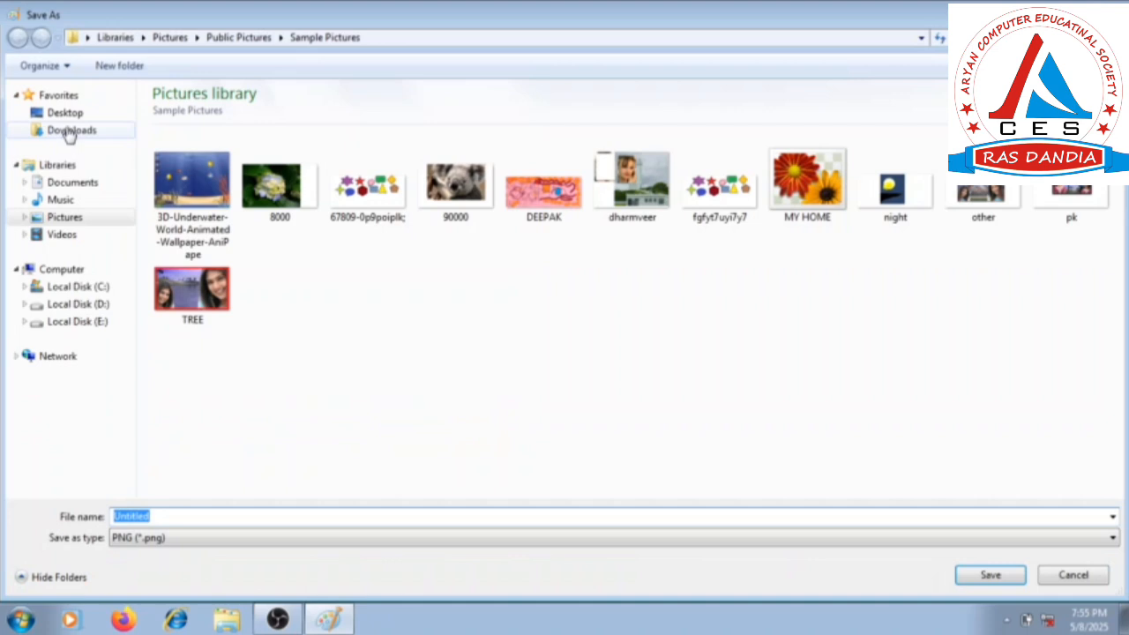
pyautogui.click(227, 318)
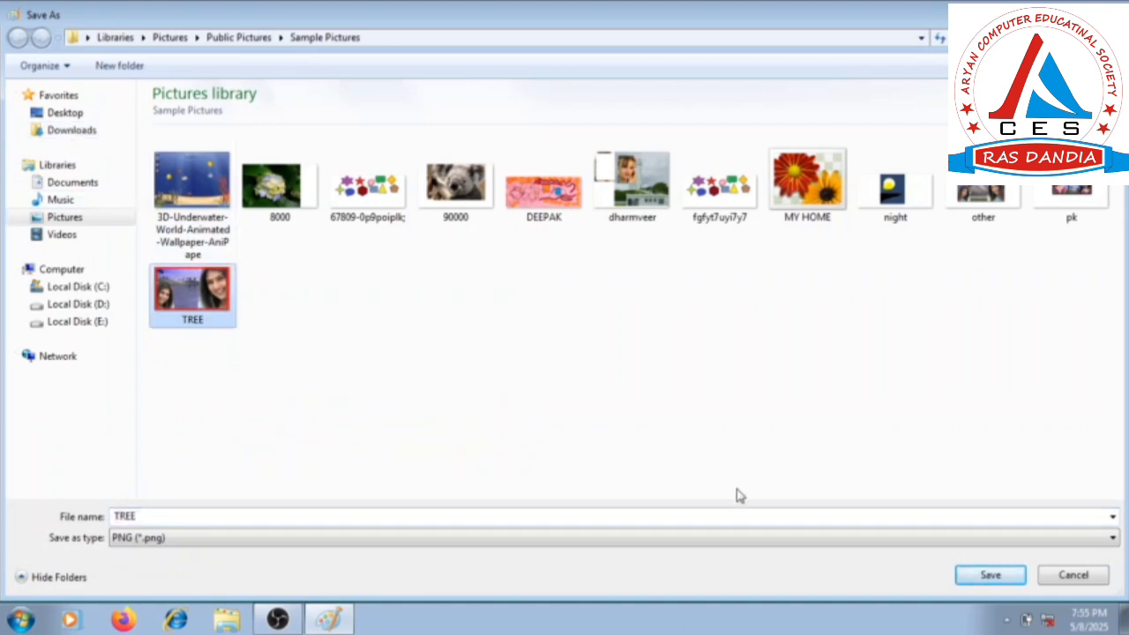
pyautogui.click(990, 576)
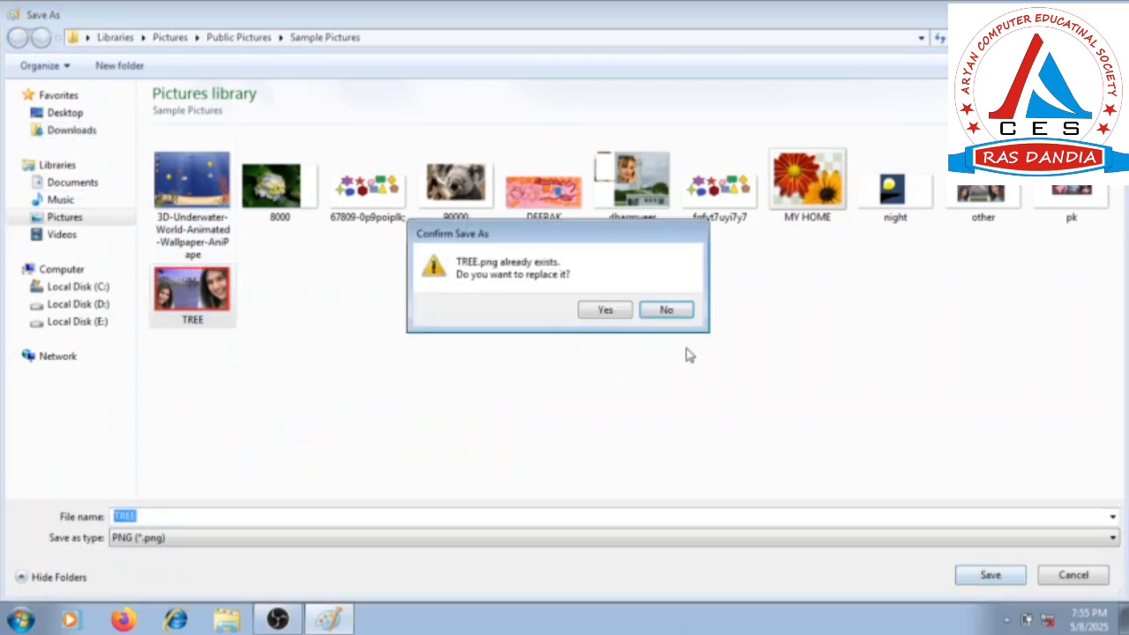
pyautogui.click(604, 310)
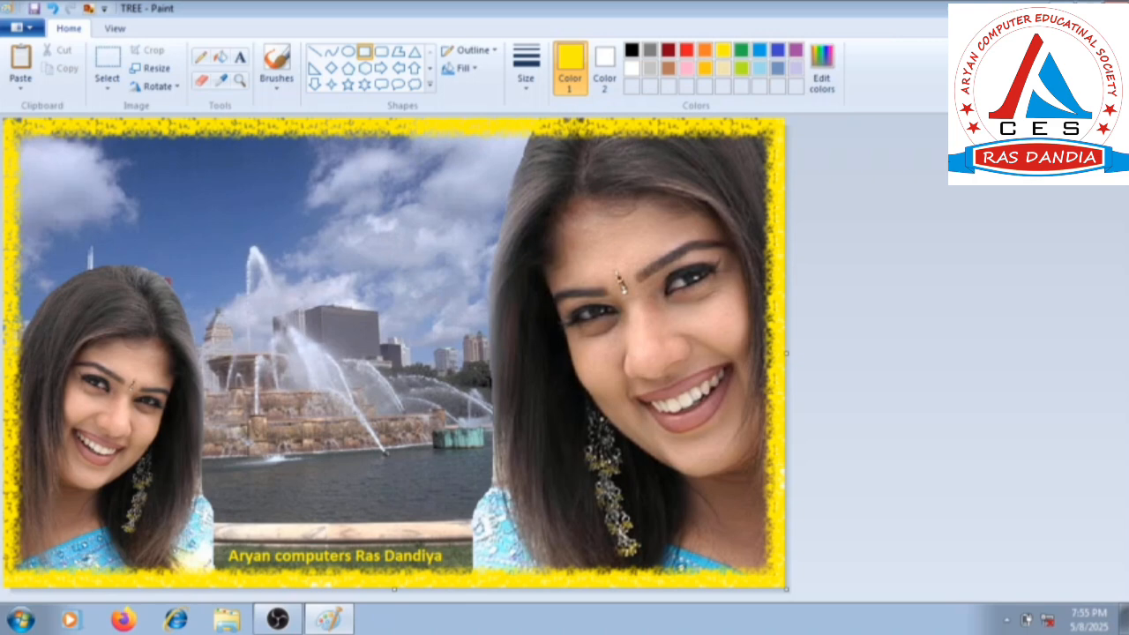
# Restore the Paint window to a smaller size, move it to reveal the desktop, and set the framed picture as the desktop background.
pyautogui.moveTo(948, 9)
pyautogui.mouseDown()
pyautogui.moveTo(985, 285)
pyautogui.moveTo(819, 485)
pyautogui.mouseUp()
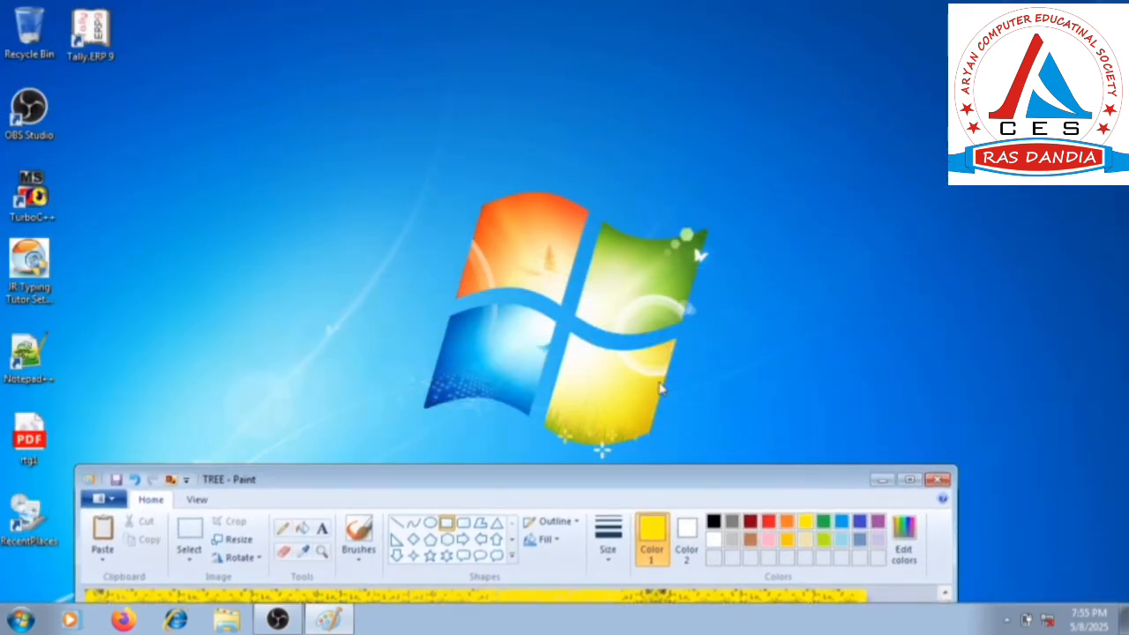
pyautogui.moveTo(676, 479)
pyautogui.mouseDown()
pyautogui.moveTo(717, 296)
pyautogui.moveTo(675, 51)
pyautogui.moveTo(662, 60)
pyautogui.mouseUp()
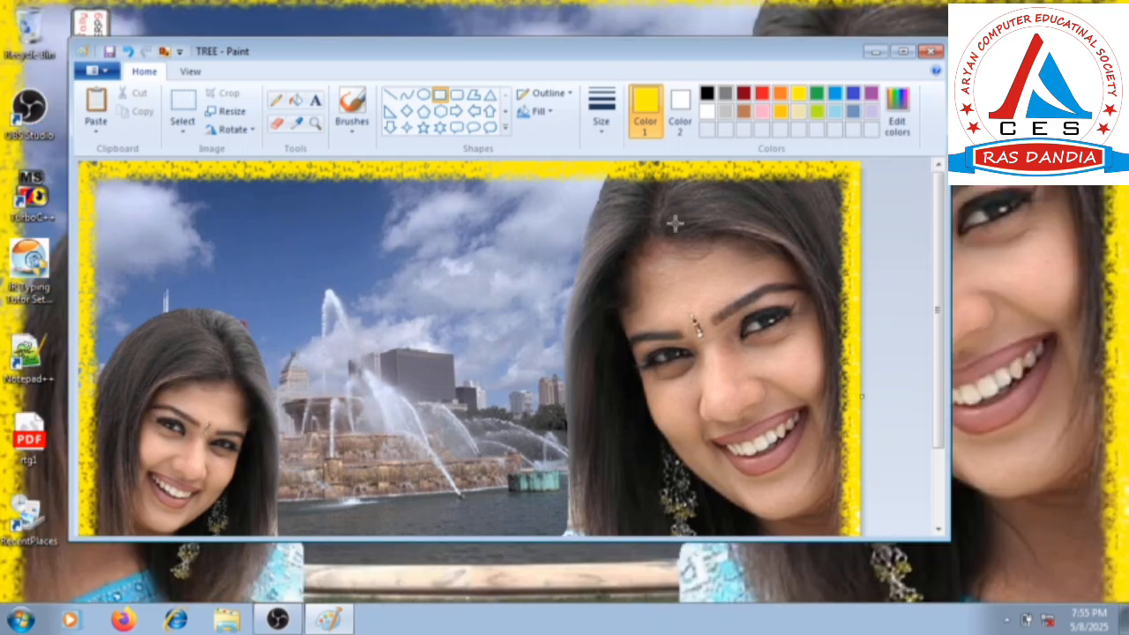
pyautogui.moveTo(748, 48)
pyautogui.mouseDown()
pyautogui.moveTo(717, 225)
pyautogui.moveTo(893, 530)
pyautogui.moveTo(776, 599)
pyautogui.moveTo(802, 497)
pyautogui.moveTo(780, 358)
pyautogui.moveTo(781, 146)
pyautogui.moveTo(749, 85)
pyautogui.mouseUp()
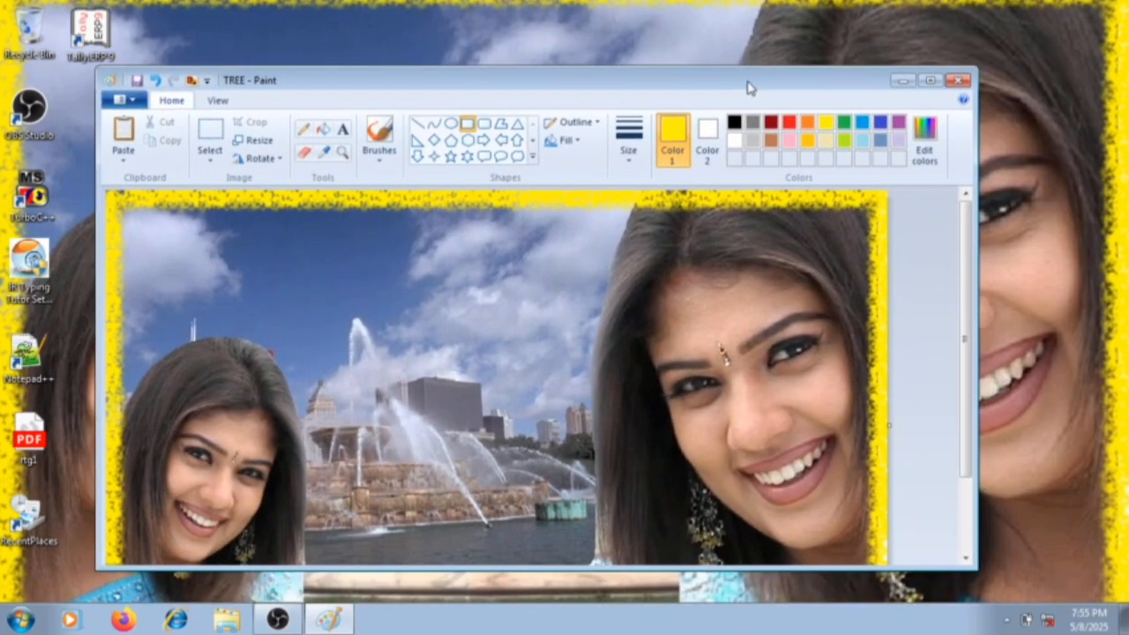